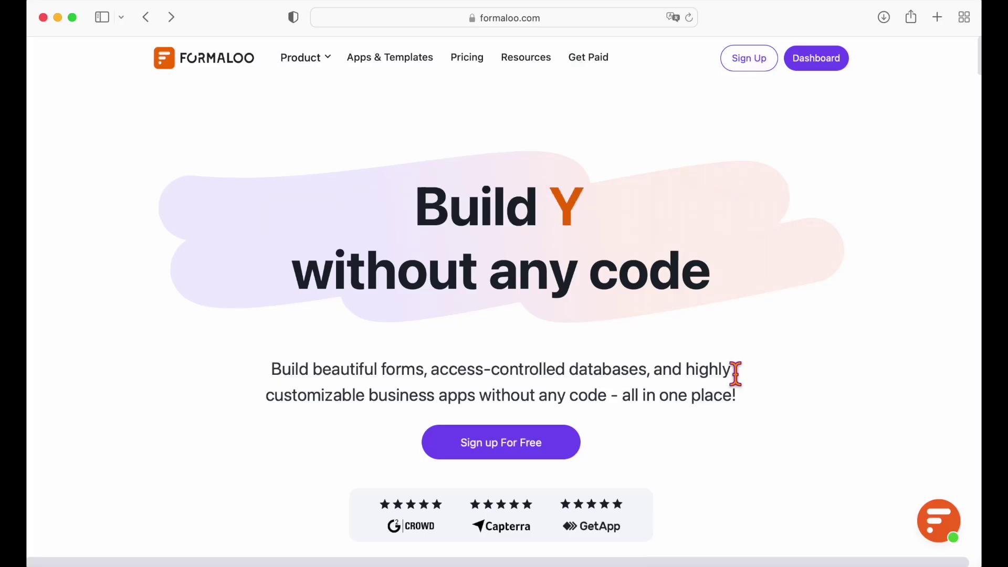
# - Create a form from the 'Donation form with variable amount' template
pyautogui.click(824, 70)
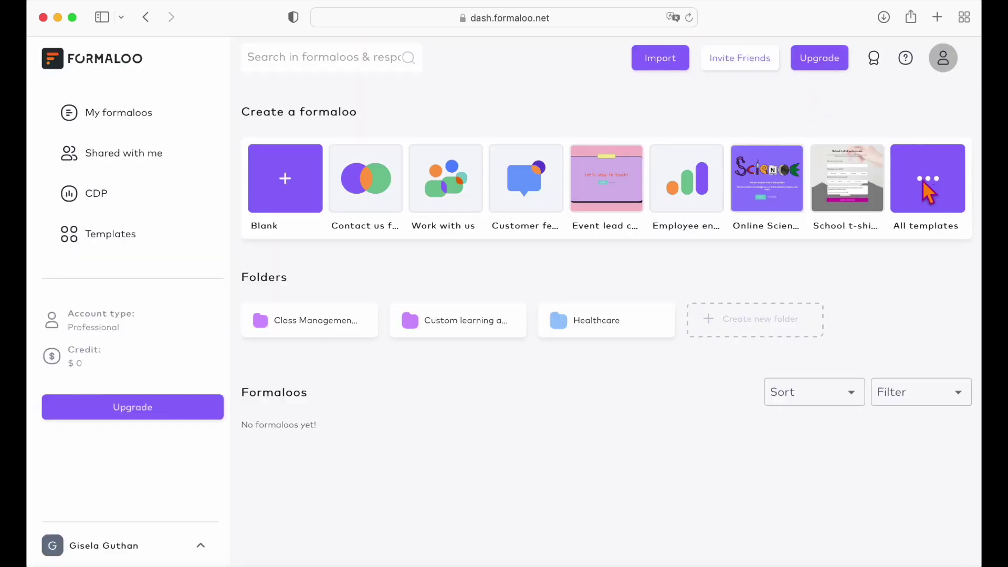
pyautogui.click(929, 193)
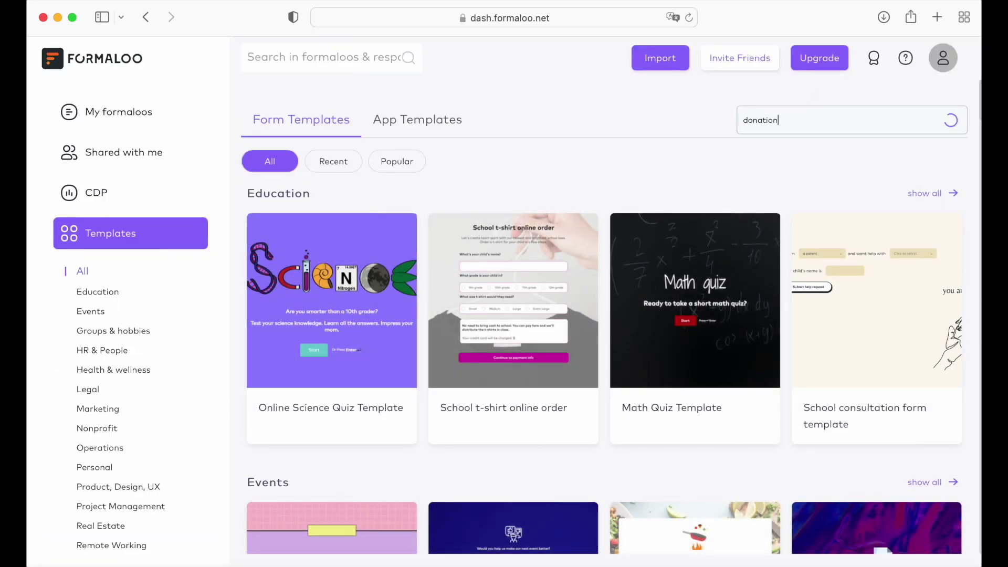
pyautogui.click(334, 310)
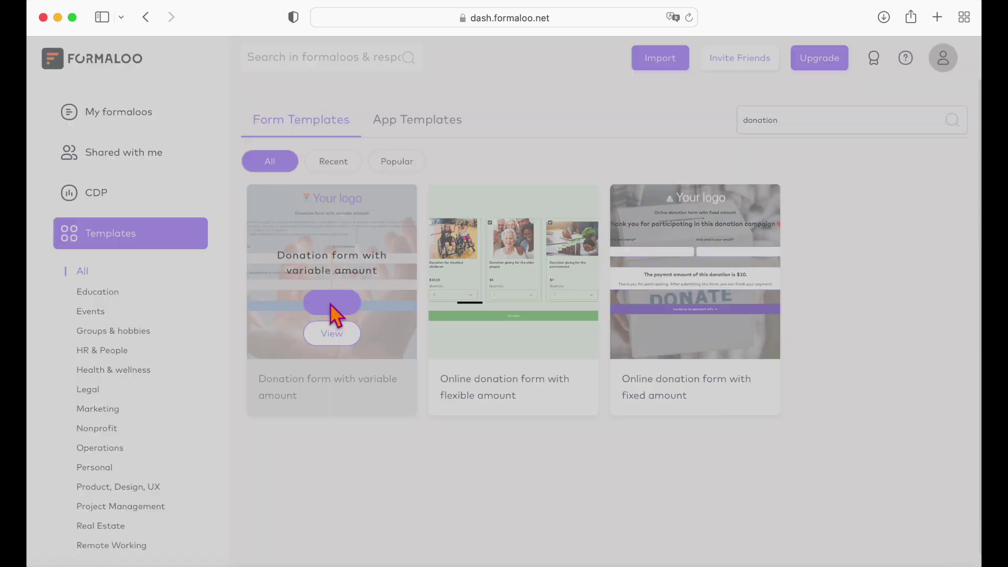
# - Inspect the Name field's settings and browse the field types available to add
pyautogui.scroll(-10, 443, 274)
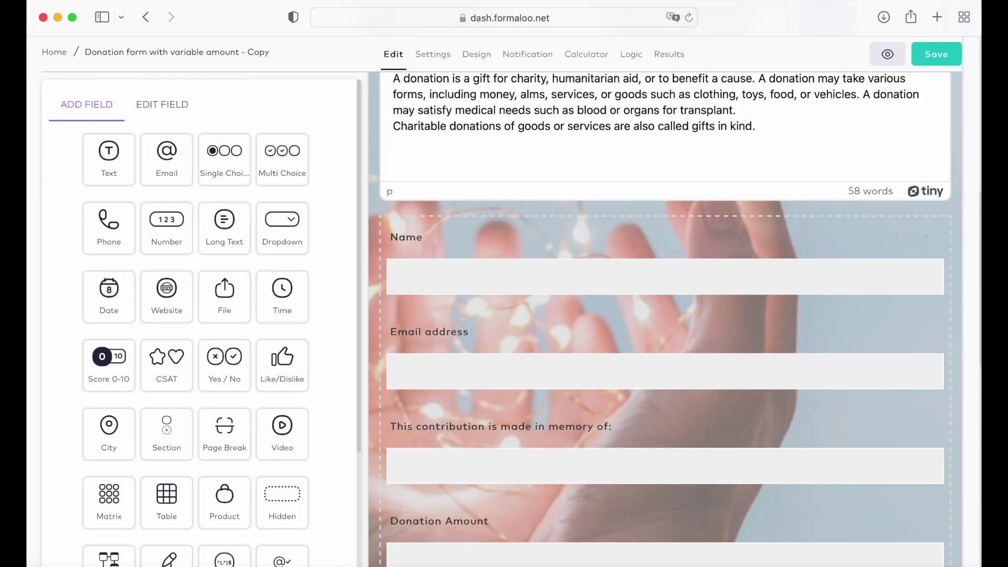
pyautogui.click(578, 268)
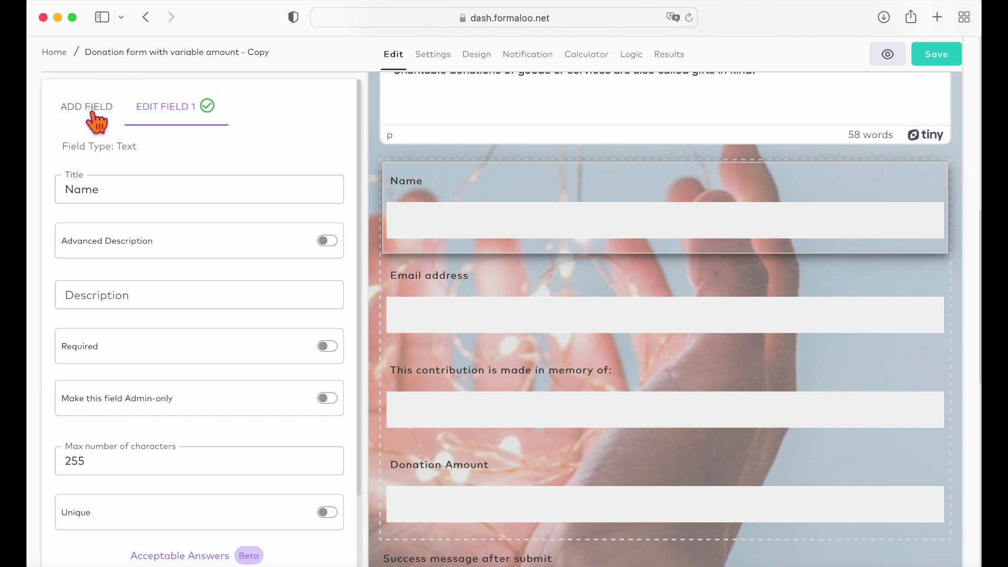
pyautogui.click(92, 113)
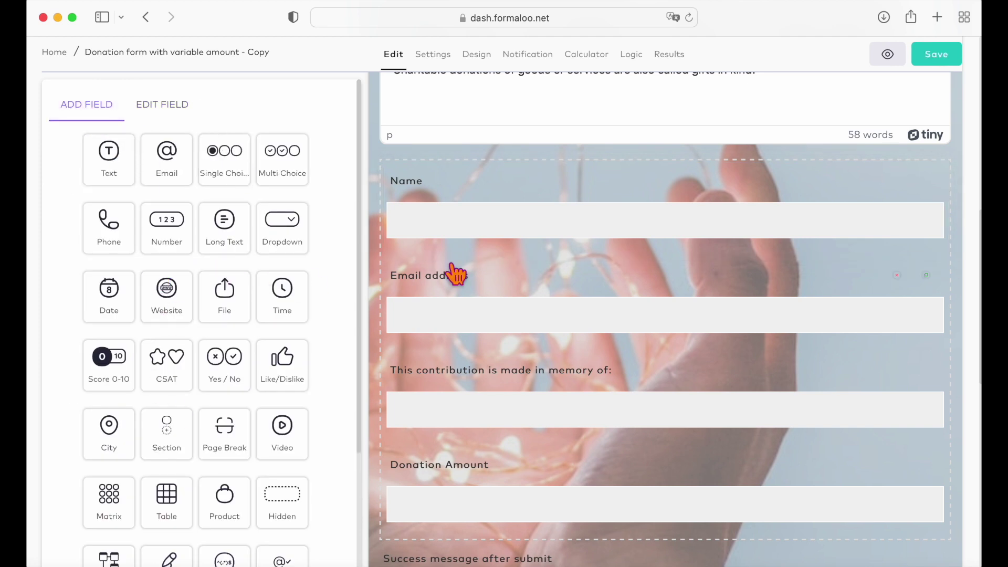
pyautogui.scroll(-10, 454, 268)
# - Preview the donation form, then try the purple colour theme in its design settings
pyautogui.click(888, 55)
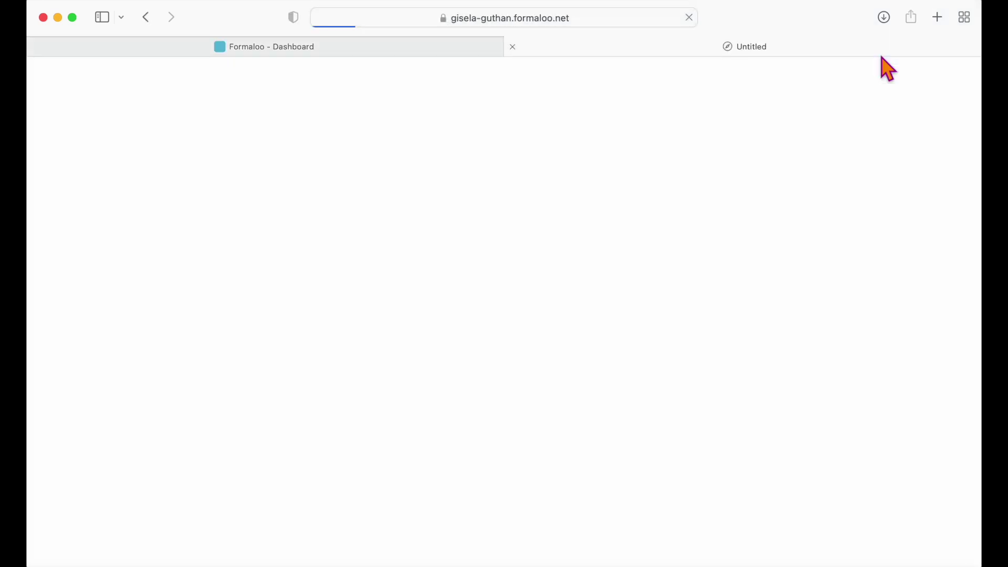
pyautogui.click(391, 48)
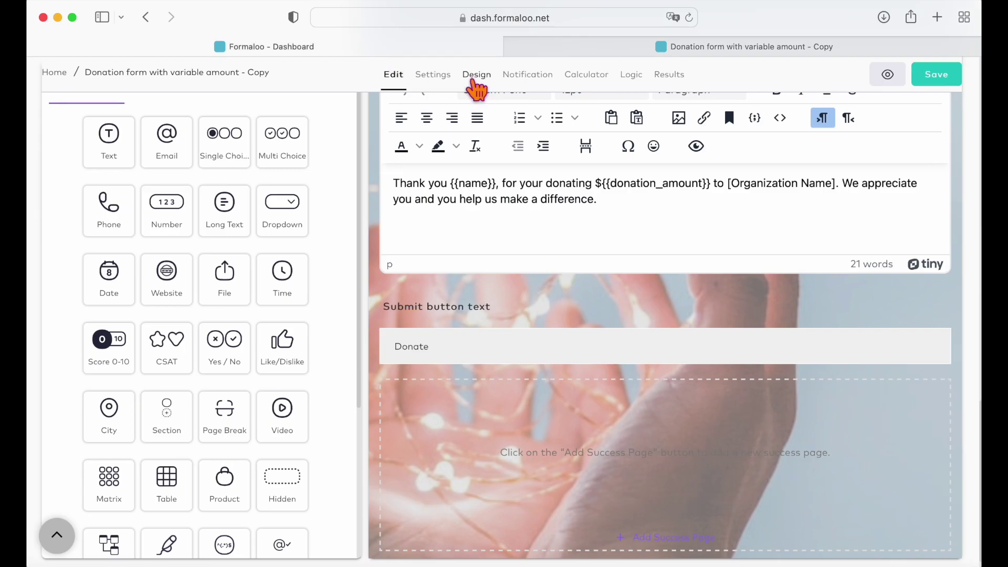
pyautogui.click(476, 89)
pyautogui.scroll(-5, 254, 295)
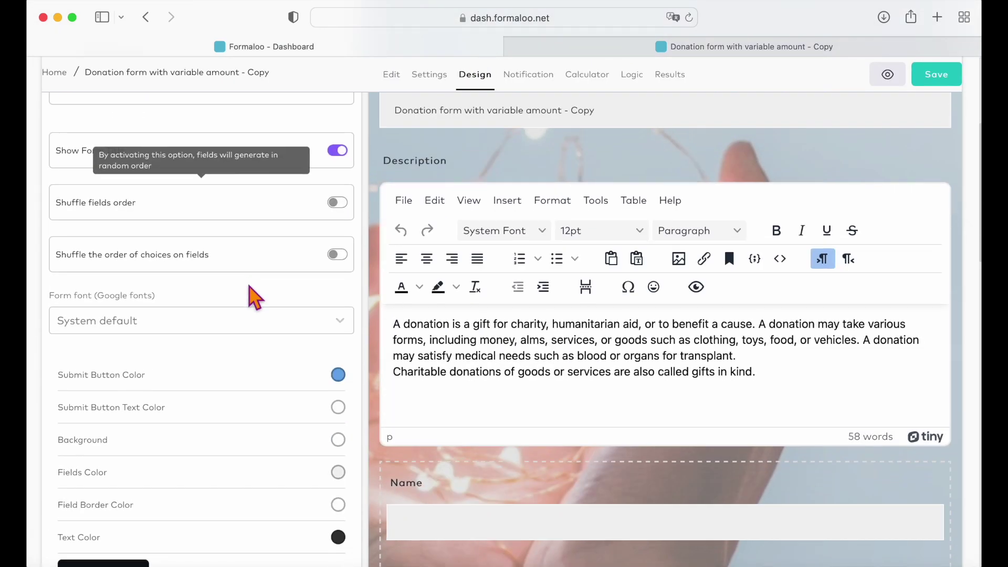
pyautogui.scroll(-3, 251, 292)
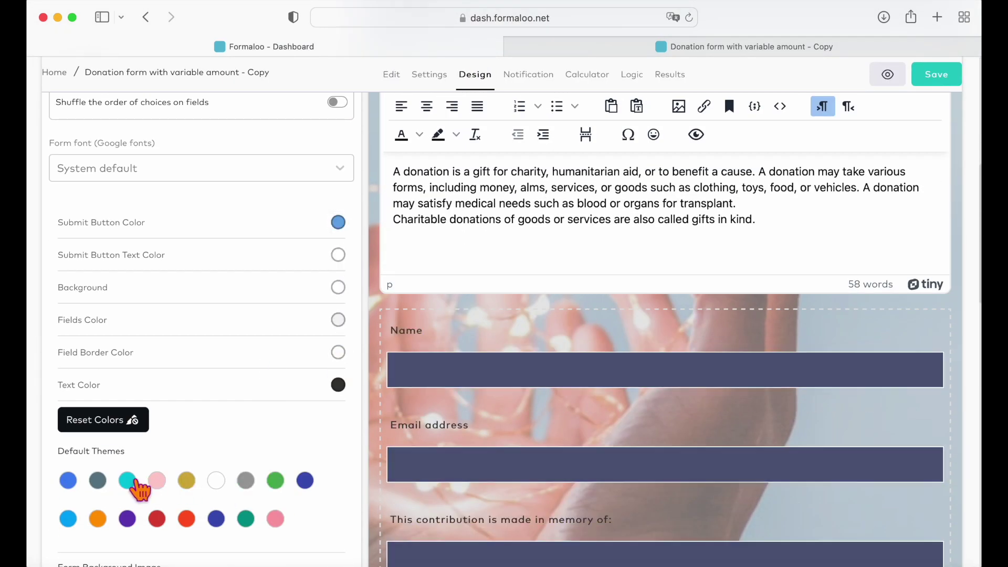
pyautogui.click(127, 519)
pyautogui.scroll(-7, 310, 426)
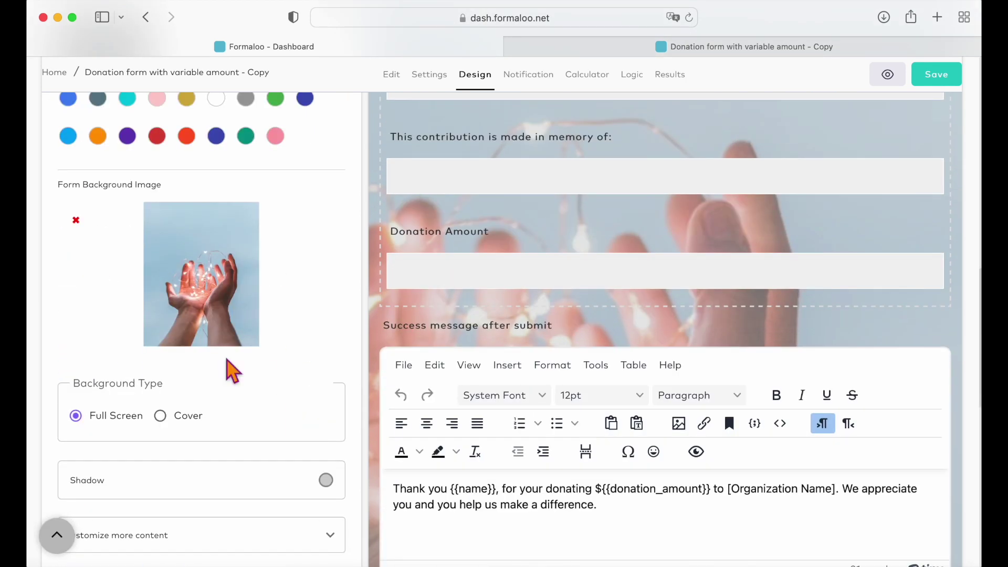
pyautogui.scroll(-5, 233, 371)
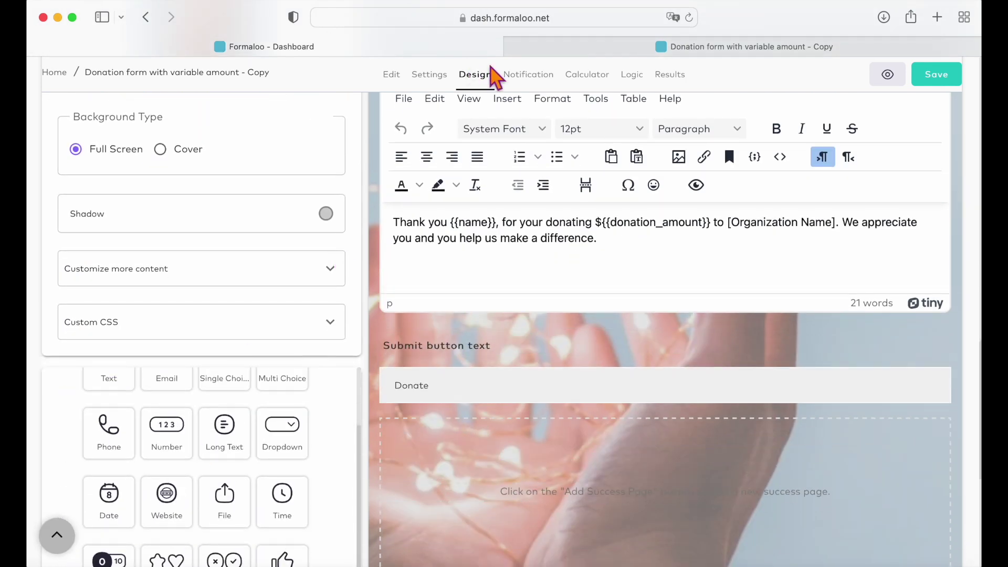
# - Turn on per-response notification emails with a send-to and forwarding address, and save
pyautogui.click(530, 74)
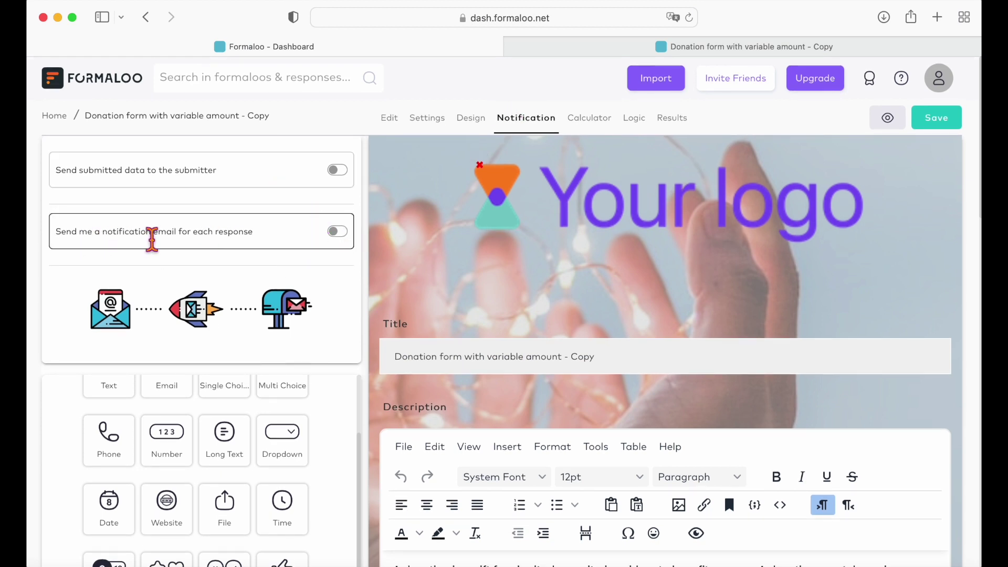
pyautogui.click(338, 232)
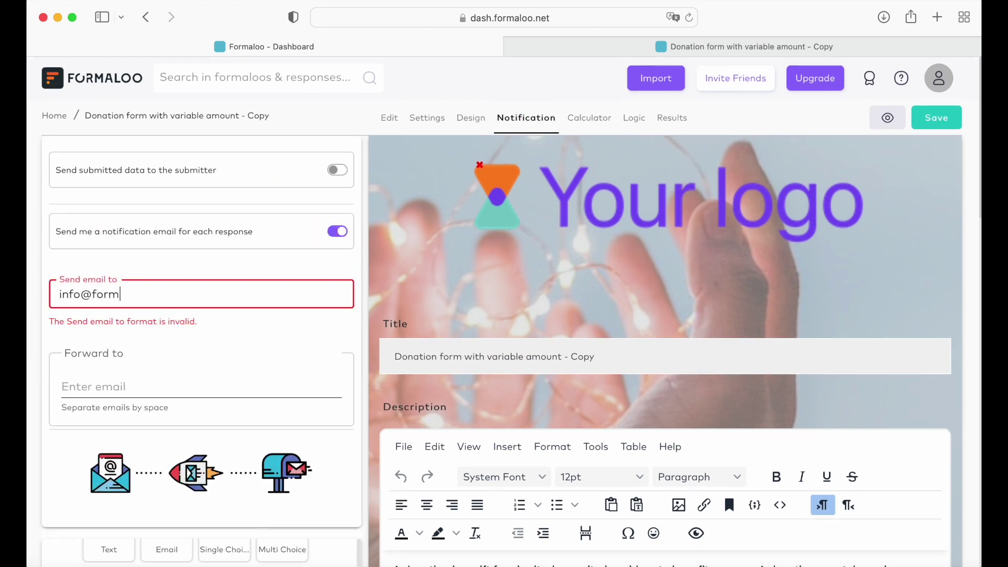
pyautogui.click(201, 375)
pyautogui.click(937, 118)
pyautogui.click(308, 199)
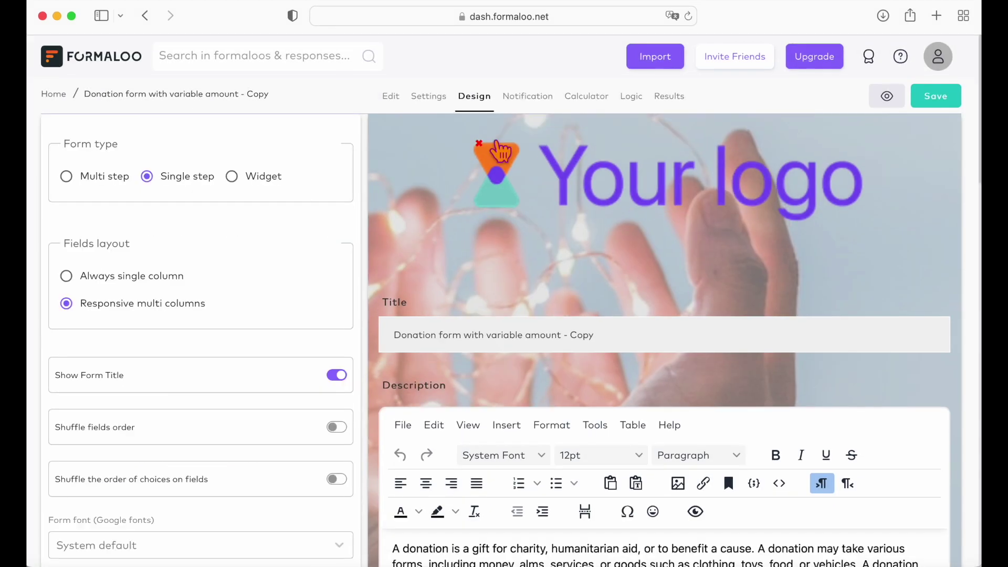
# - Show the Donation Amount field's Number settings down to its ID, donation_amount
pyautogui.click(397, 100)
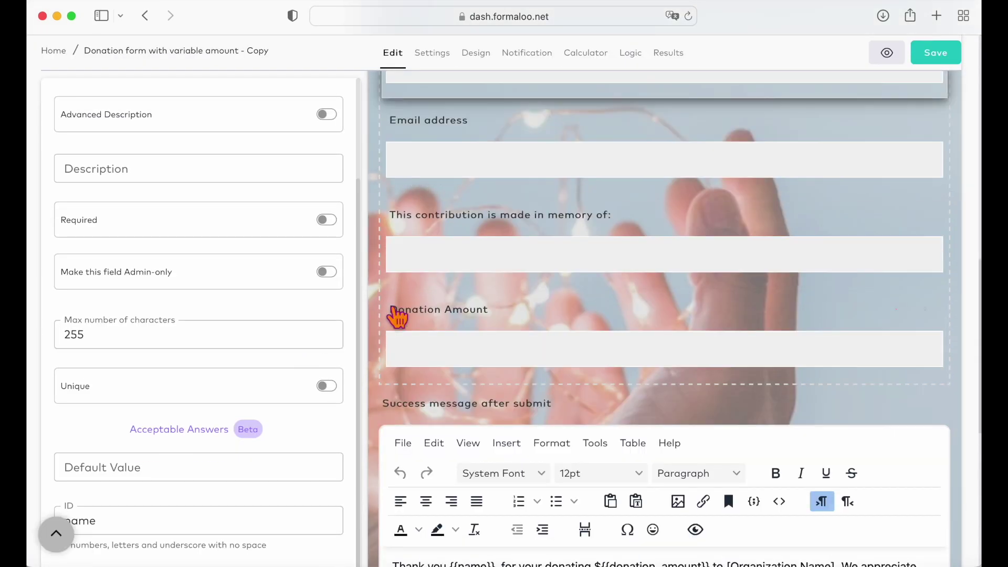
pyautogui.click(415, 321)
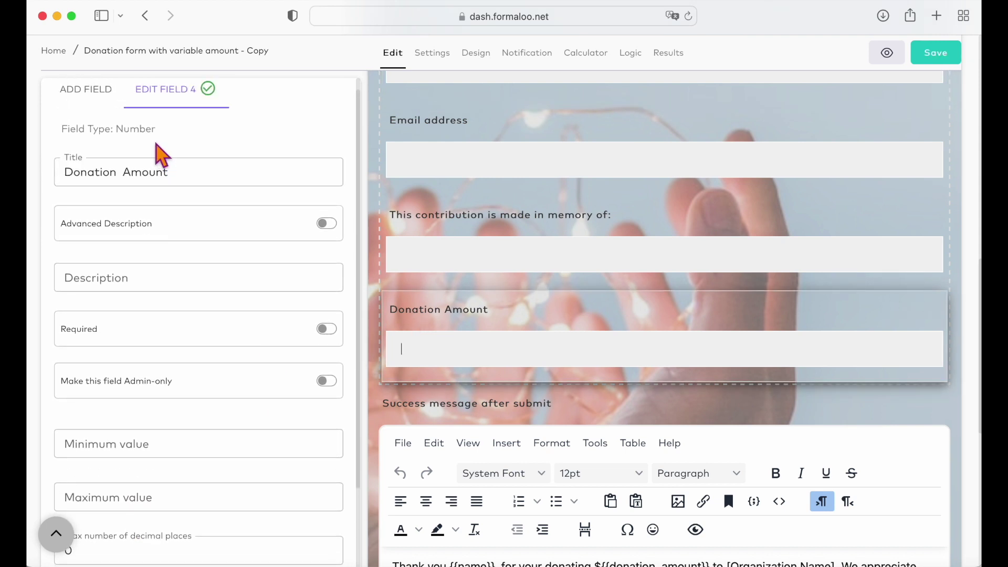
pyautogui.click(86, 90)
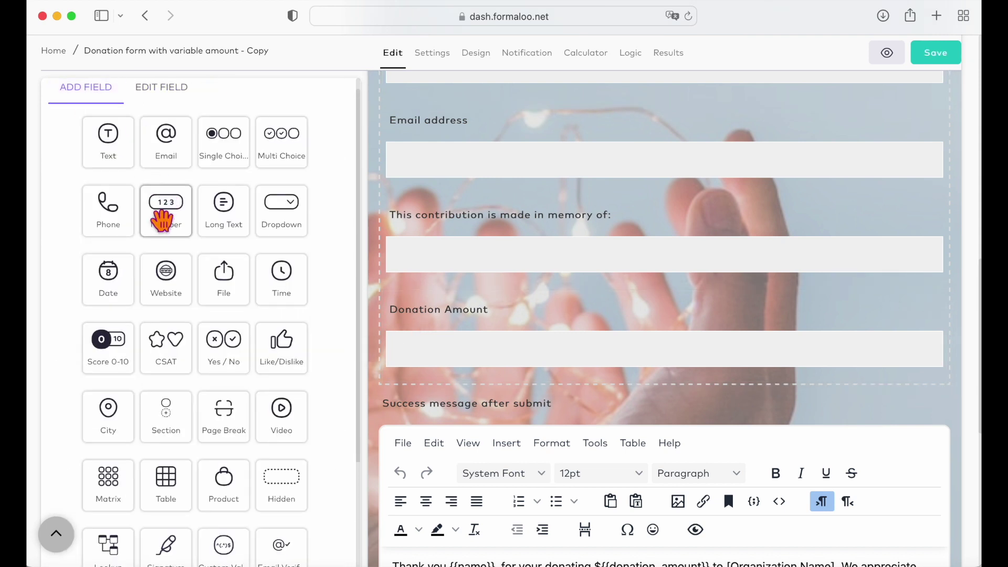
pyautogui.click(169, 93)
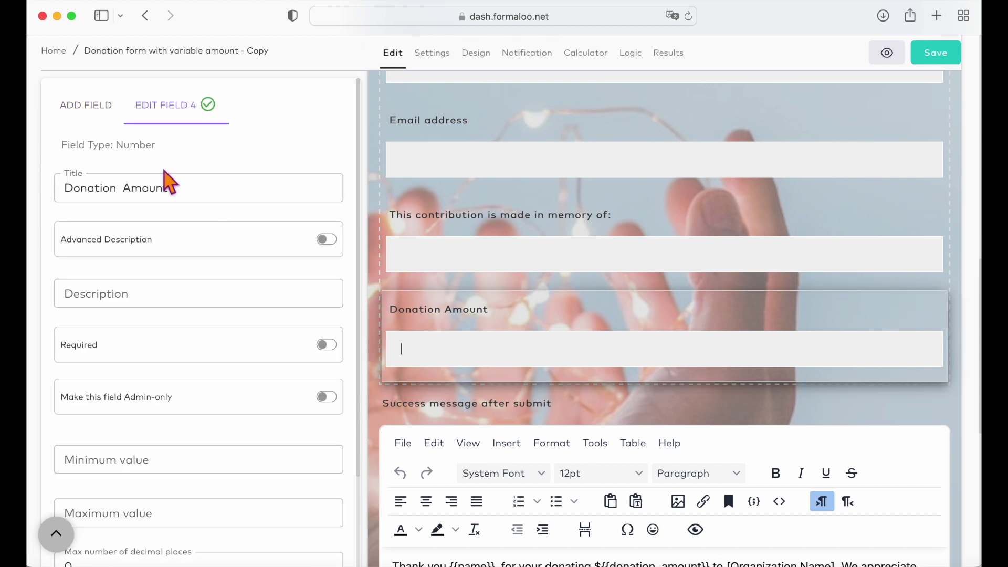
pyautogui.scroll(-5, 213, 363)
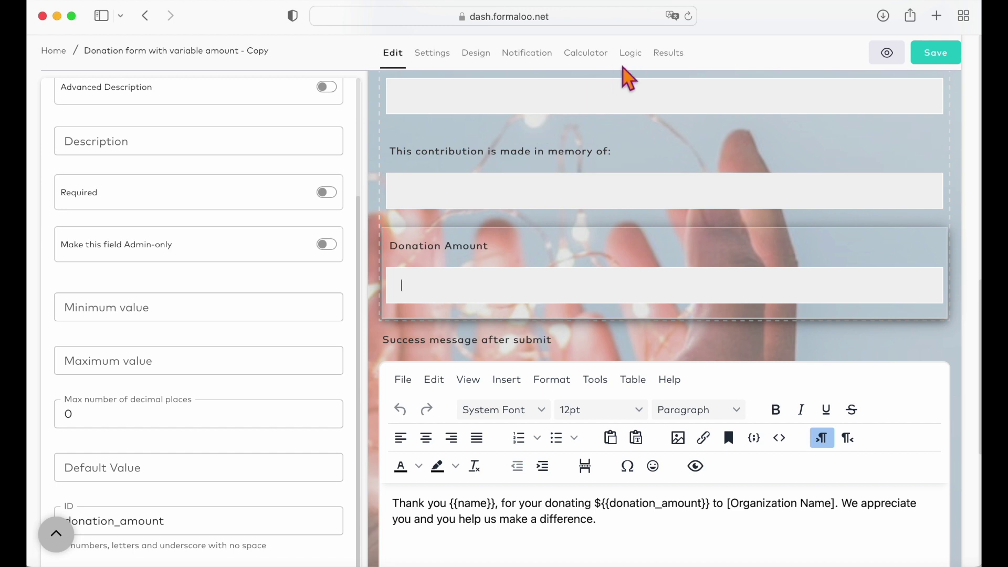
pyautogui.click(633, 54)
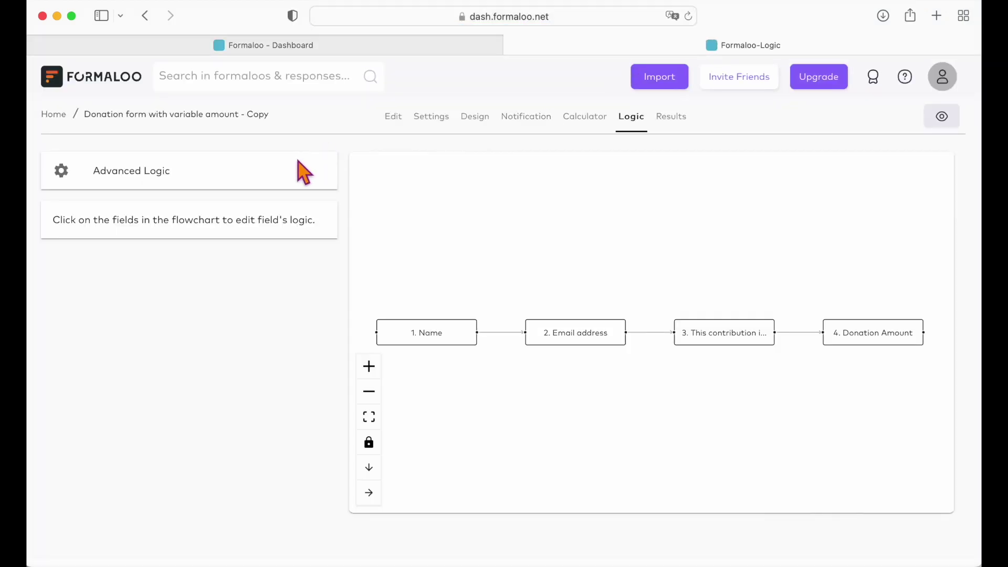
# - Add a logic rule that always adds Donation Amount to Price, then close the logic dialog
pyautogui.click(289, 172)
pyautogui.scroll(-3, 383, 368)
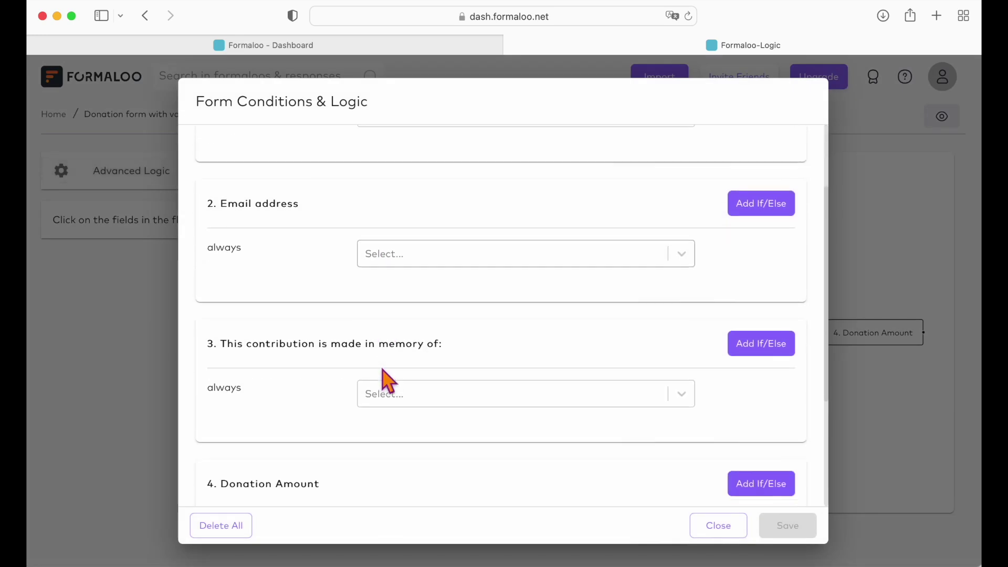
pyautogui.scroll(-4, 388, 379)
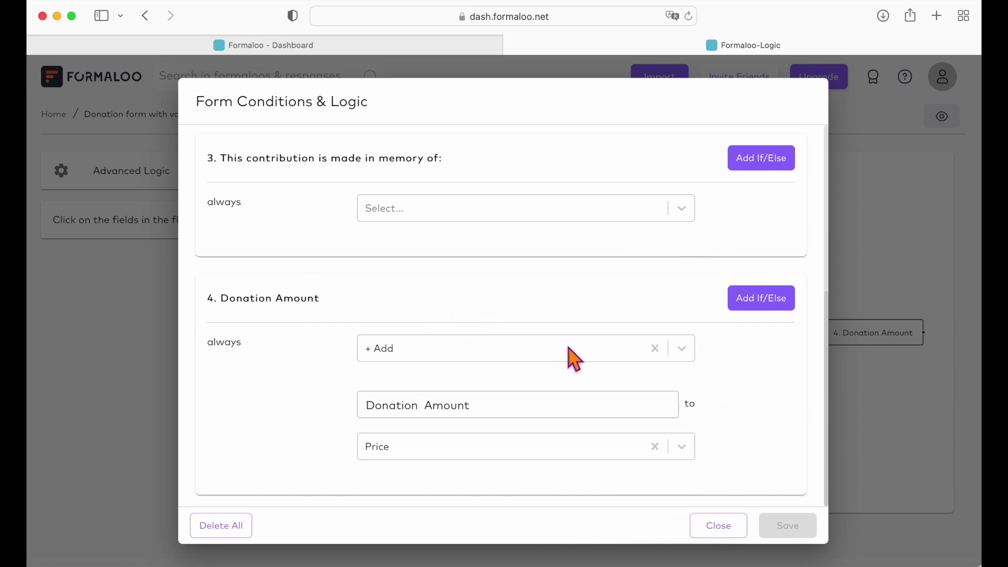
pyautogui.click(621, 349)
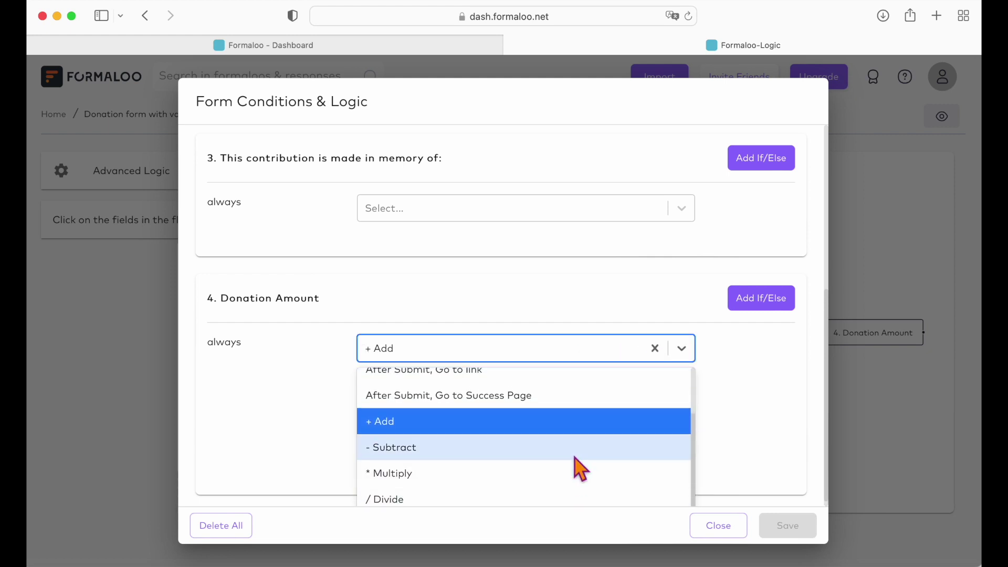
pyautogui.click(761, 404)
pyautogui.click(668, 456)
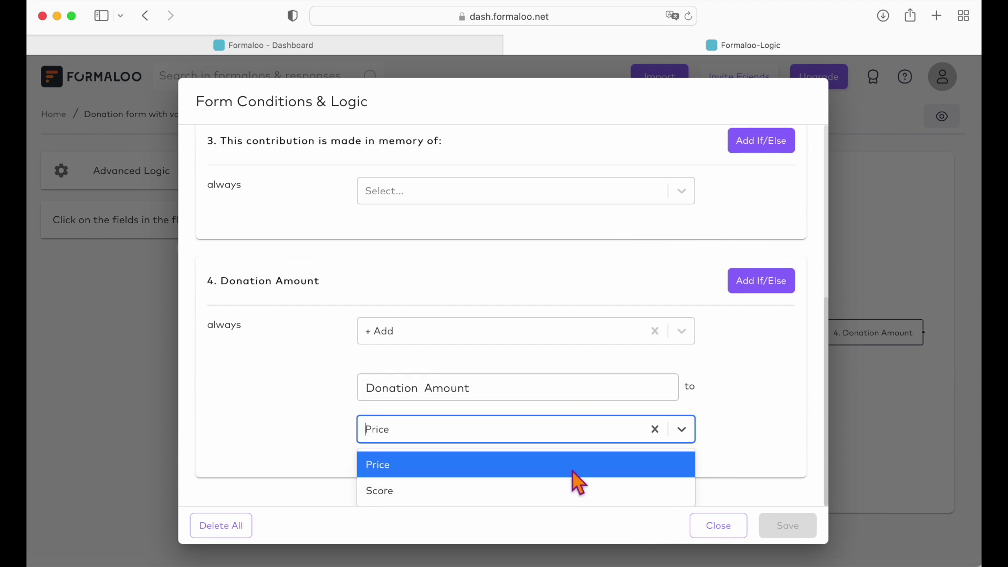
pyautogui.click(632, 407)
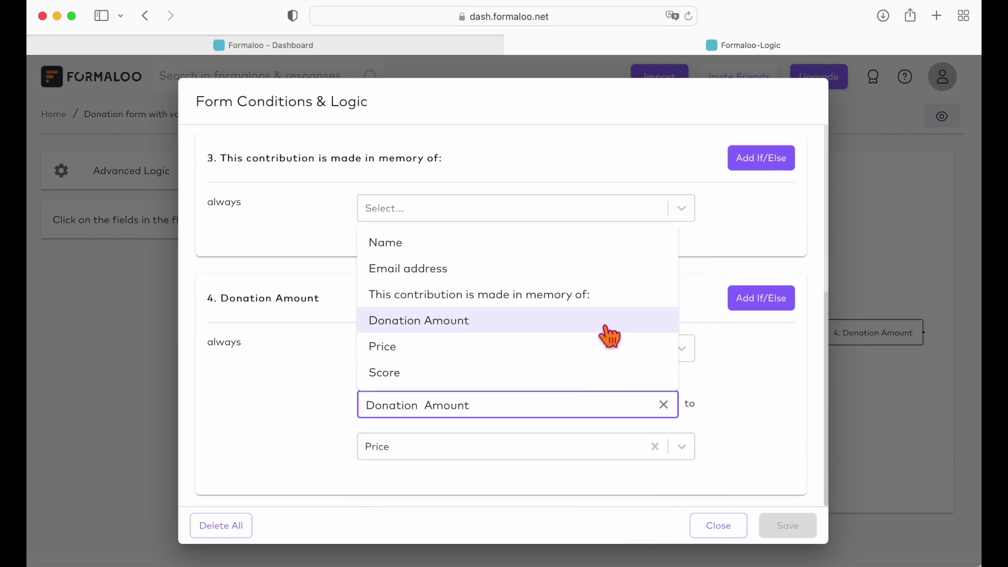
pyautogui.click(654, 346)
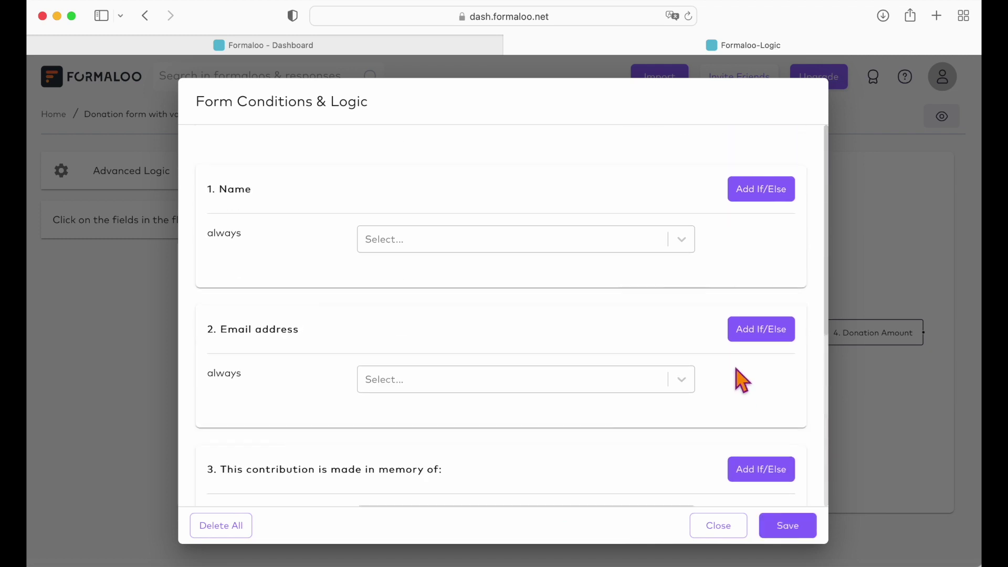
pyautogui.click(729, 528)
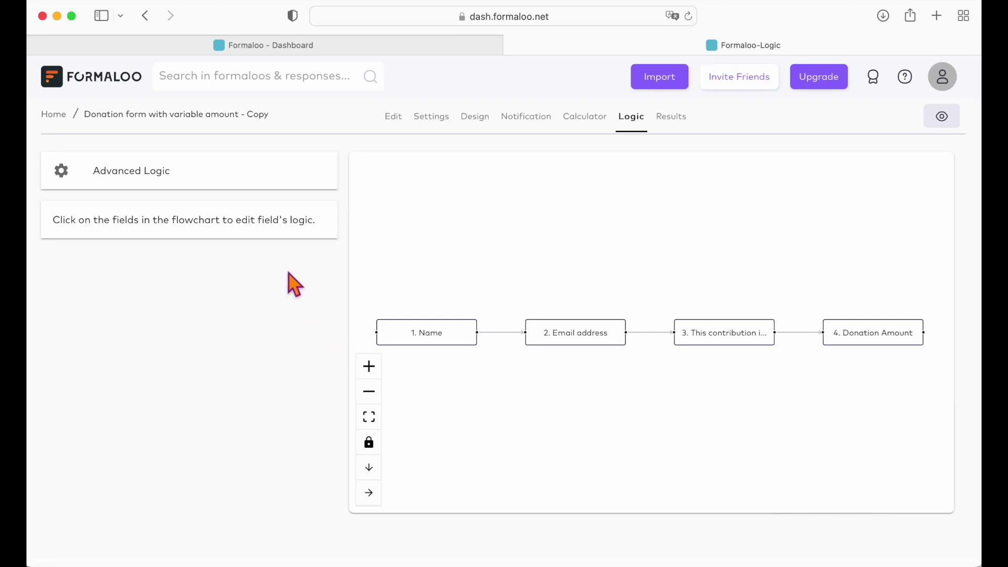
# - Turn on 'Form with payment' in the variable-amount form's settings
pyautogui.click(439, 117)
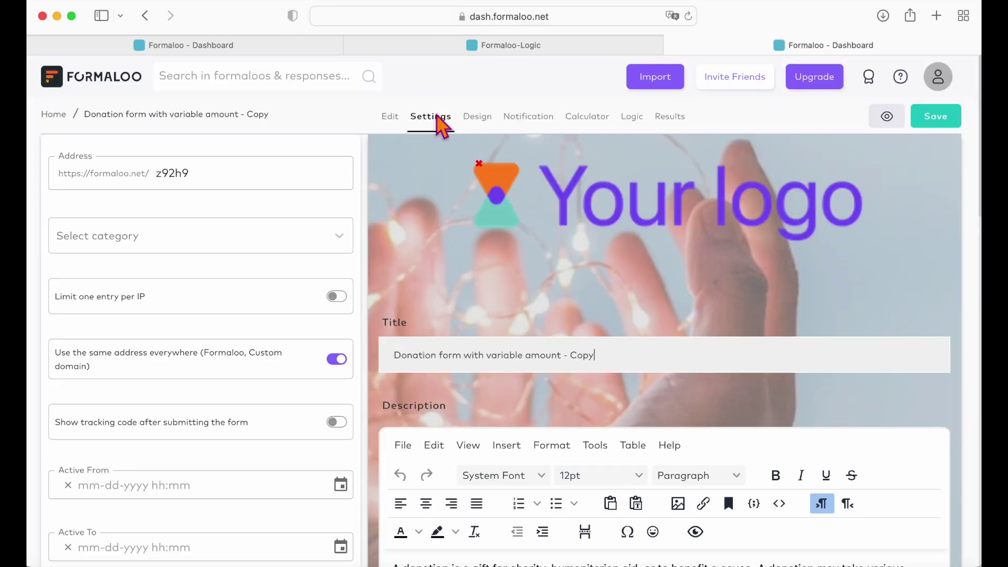
pyautogui.scroll(-4, 272, 363)
pyautogui.scroll(-10, 271, 365)
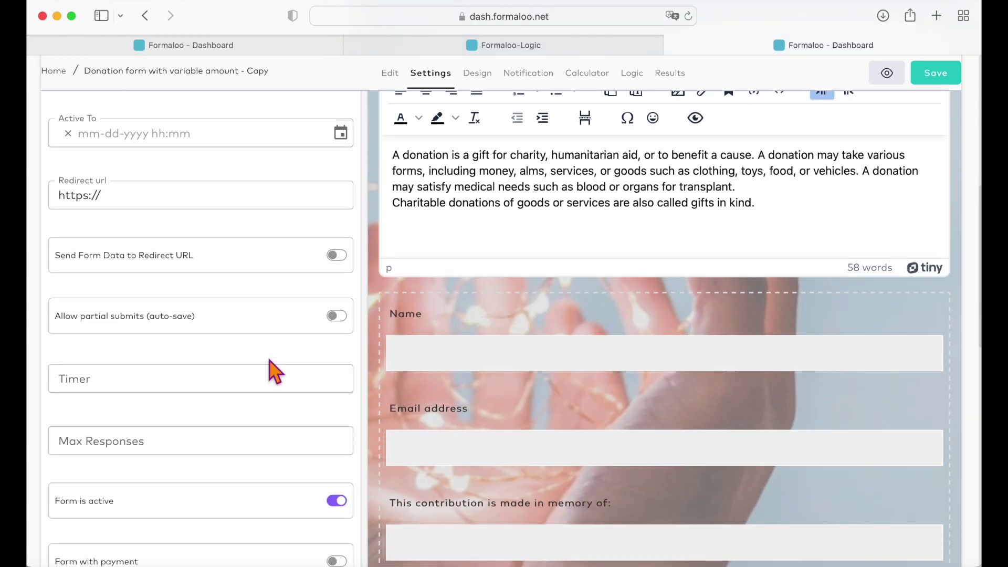
pyautogui.scroll(-1, 294, 357)
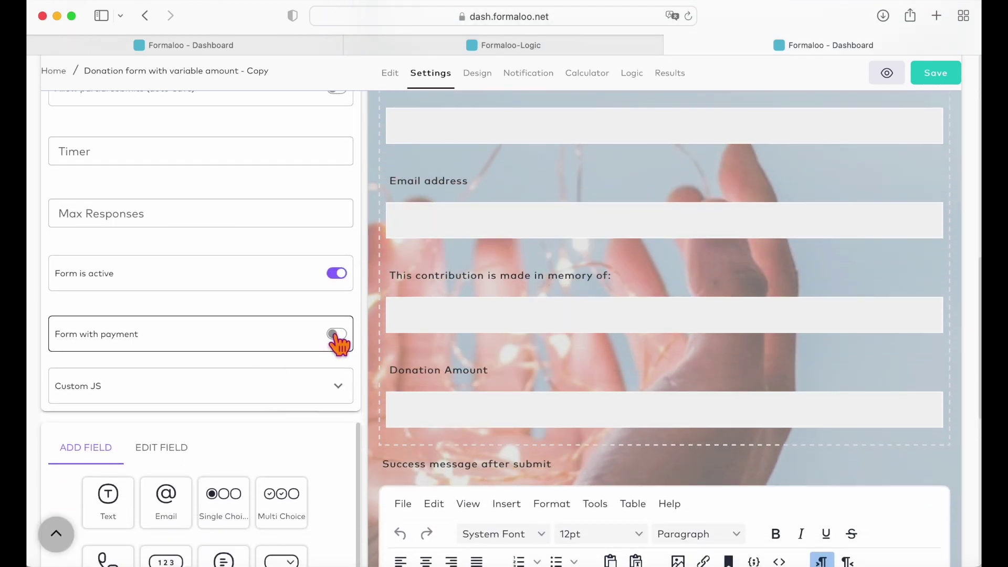
pyautogui.click(337, 335)
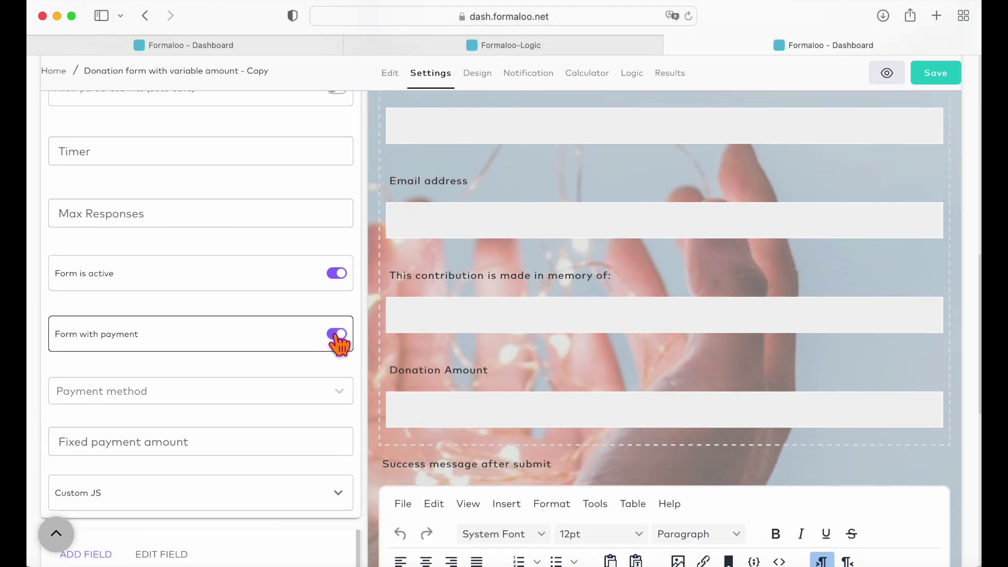
pyautogui.scroll(-10, 308, 383)
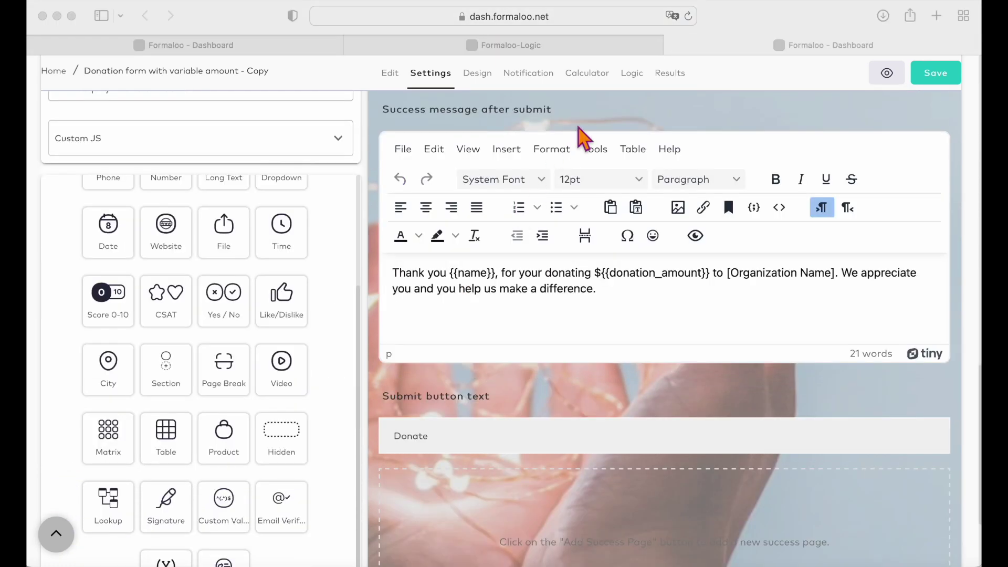
# - Check the Calculator currency choices and bring up the full template gallery
pyautogui.click(596, 82)
pyautogui.press('super+t')
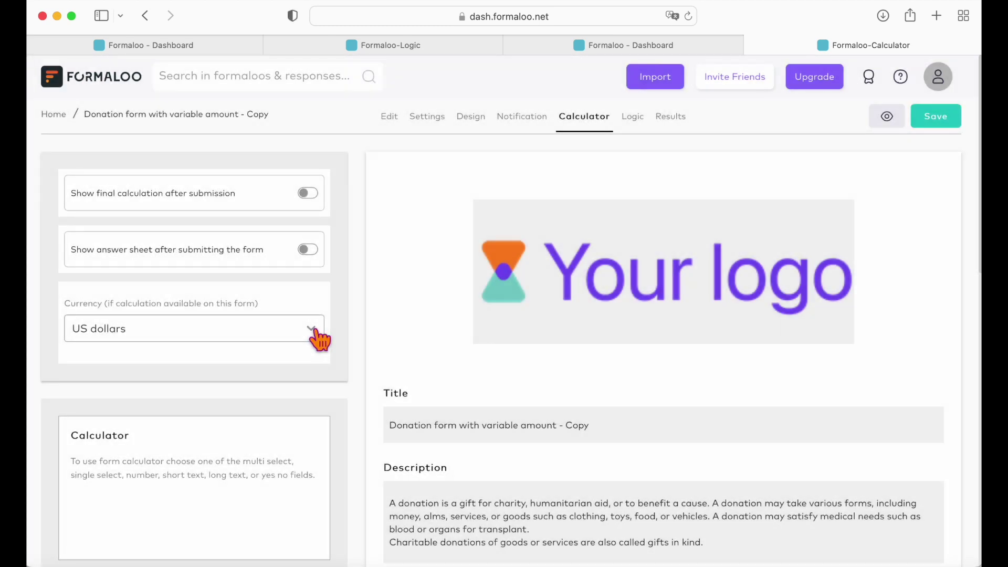
pyautogui.click(317, 331)
pyautogui.scroll(-2, 283, 415)
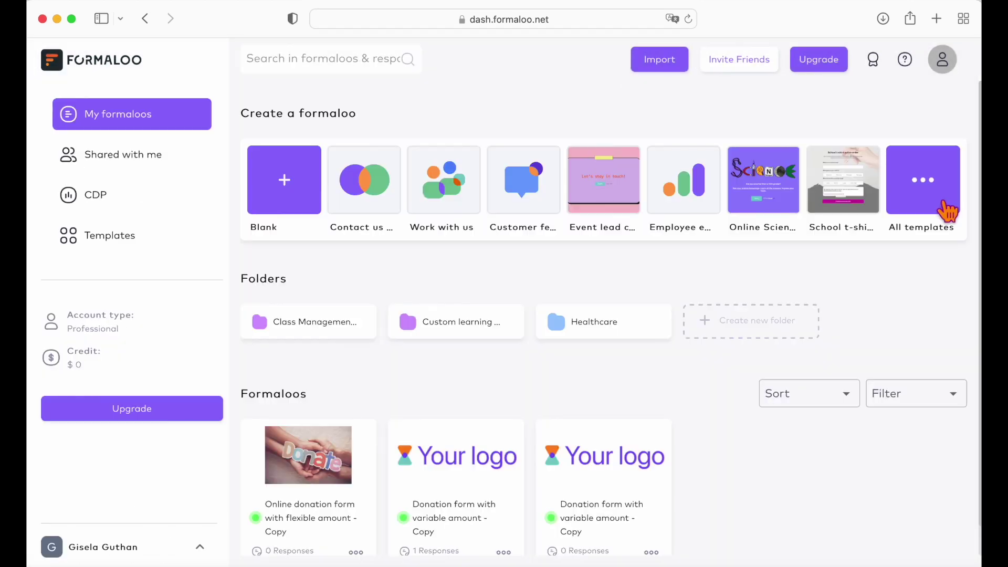
pyautogui.click(951, 211)
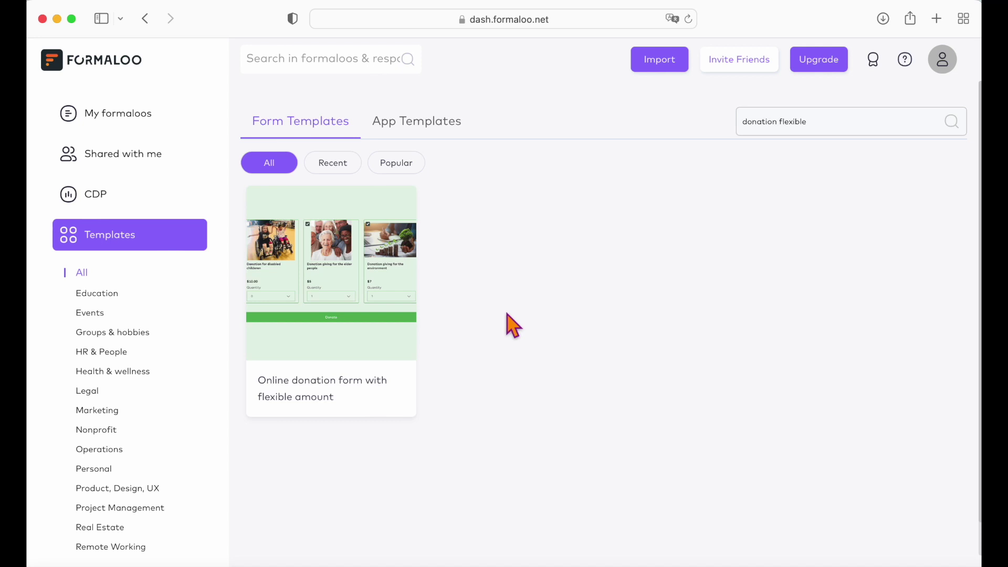
# - Edit a copy of 'Online donation form with flexible amount' and view its $10, $5, $7 product cards
pyautogui.moveTo(294, 268)
pyautogui.click(332, 304)
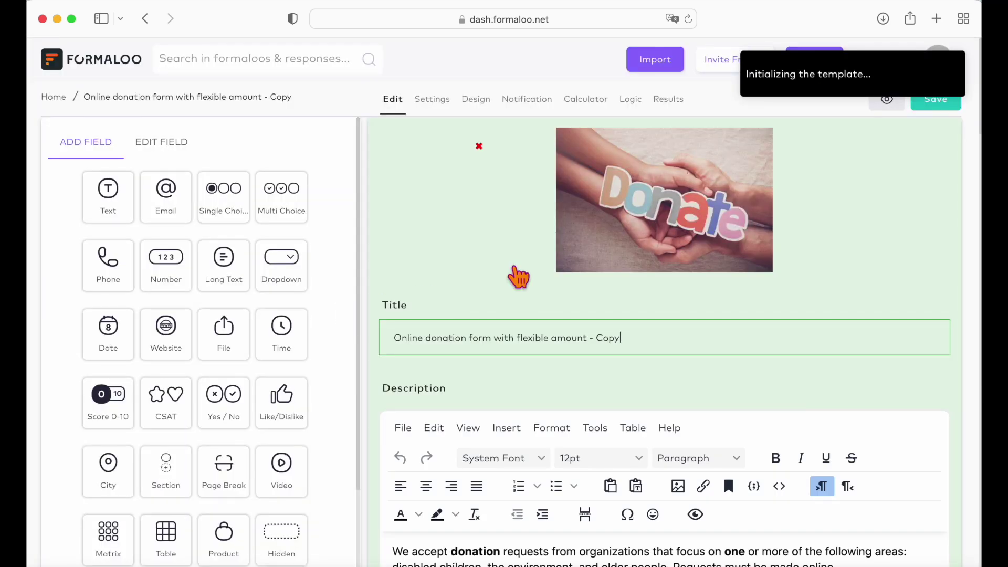
pyautogui.scroll(-8, 515, 270)
pyautogui.scroll(-12, 513, 265)
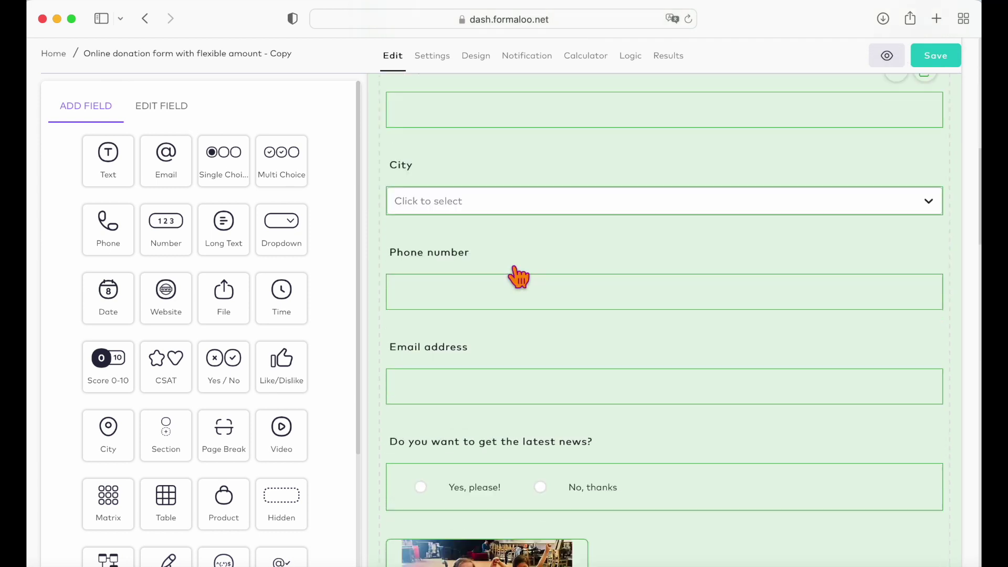
pyautogui.scroll(-6, 496, 272)
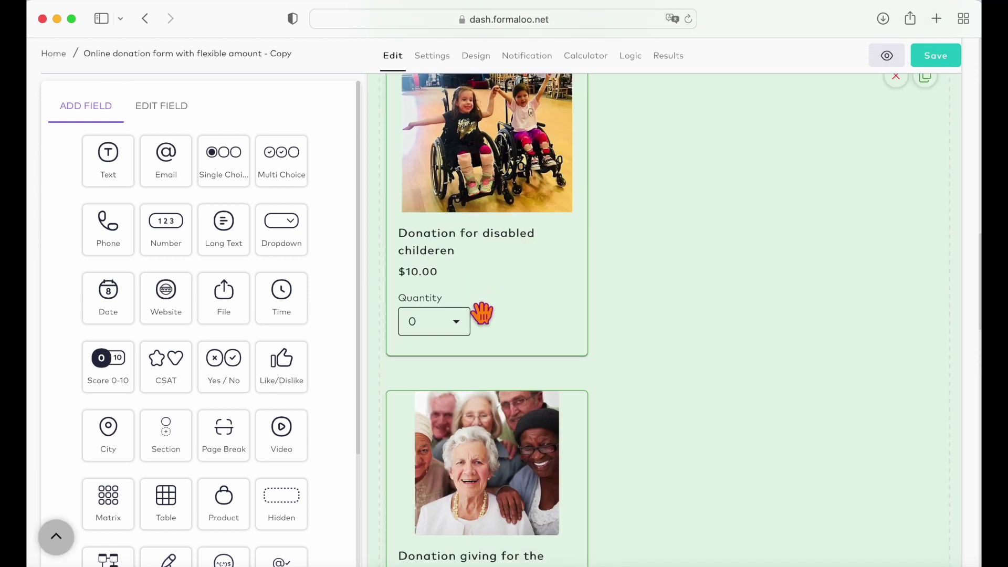
pyautogui.scroll(-3, 461, 369)
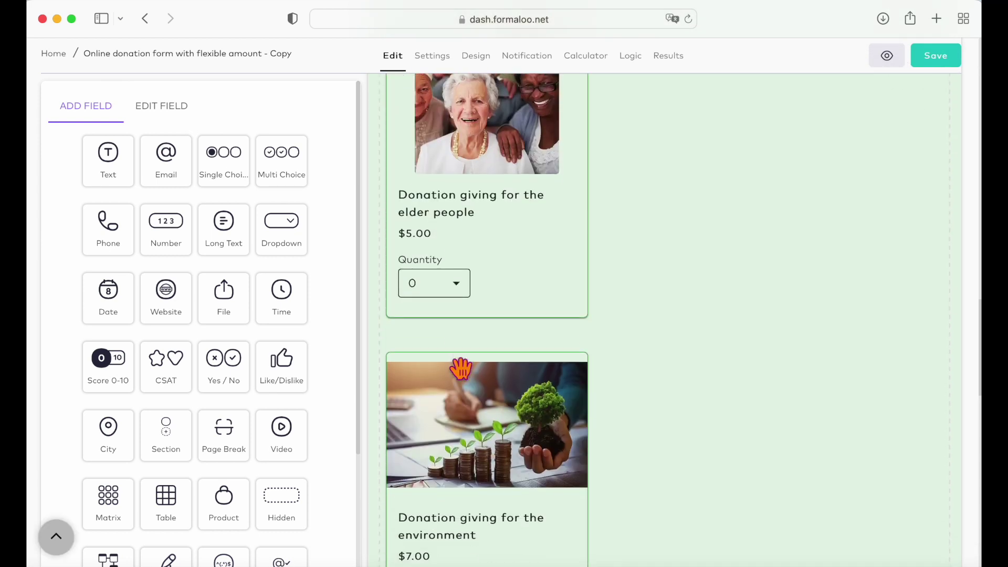
# - Change the environment donation product's maximum amount from 100 to 10
pyautogui.click(490, 389)
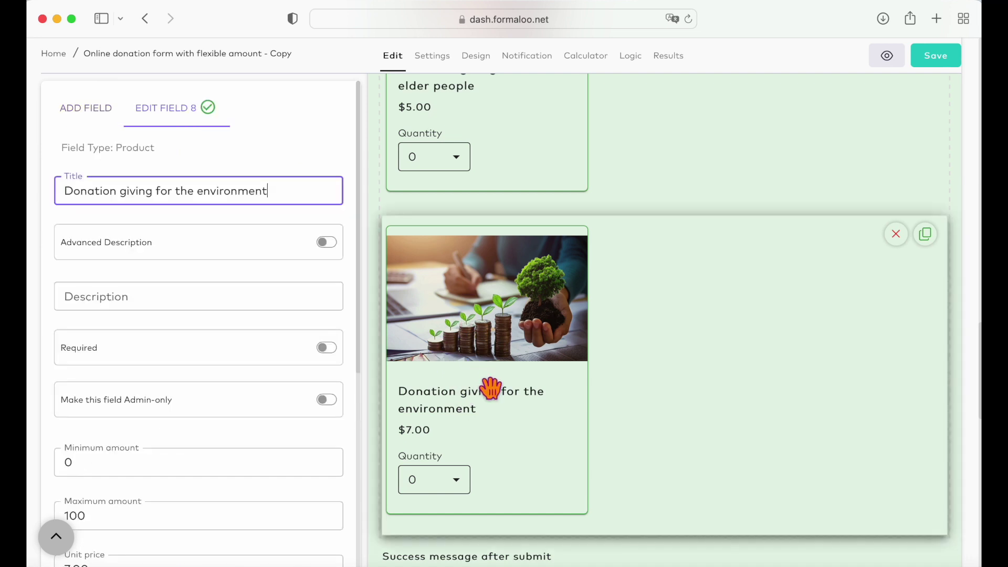
pyautogui.scroll(-5, 236, 387)
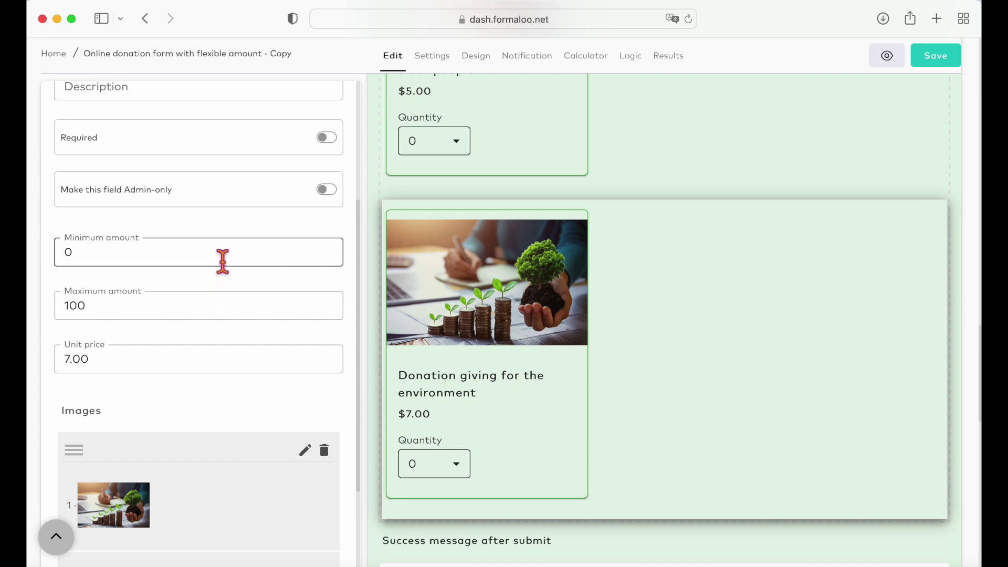
pyautogui.scroll(2, 158, 384)
pyautogui.click(99, 414)
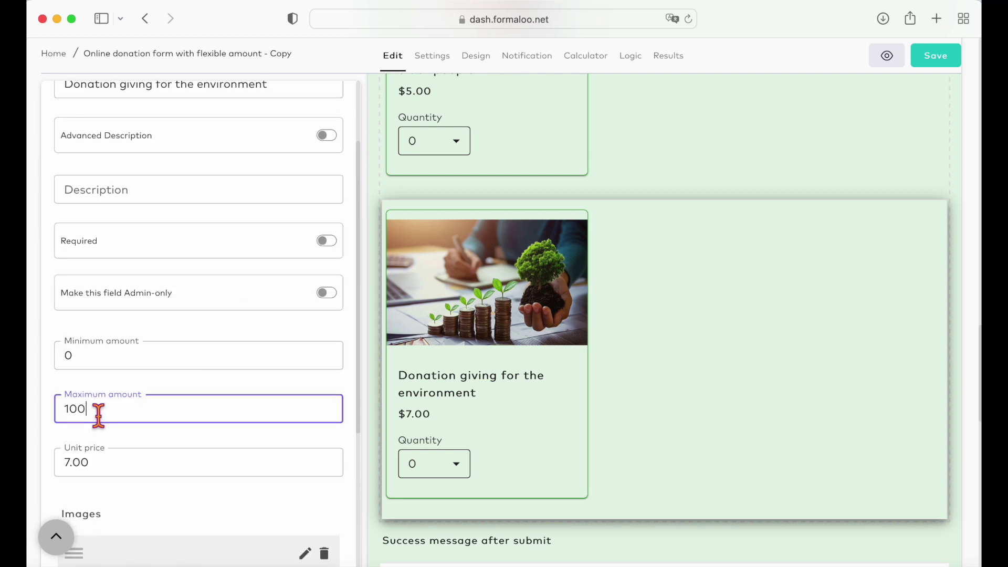
pyautogui.click(457, 466)
pyautogui.click(513, 476)
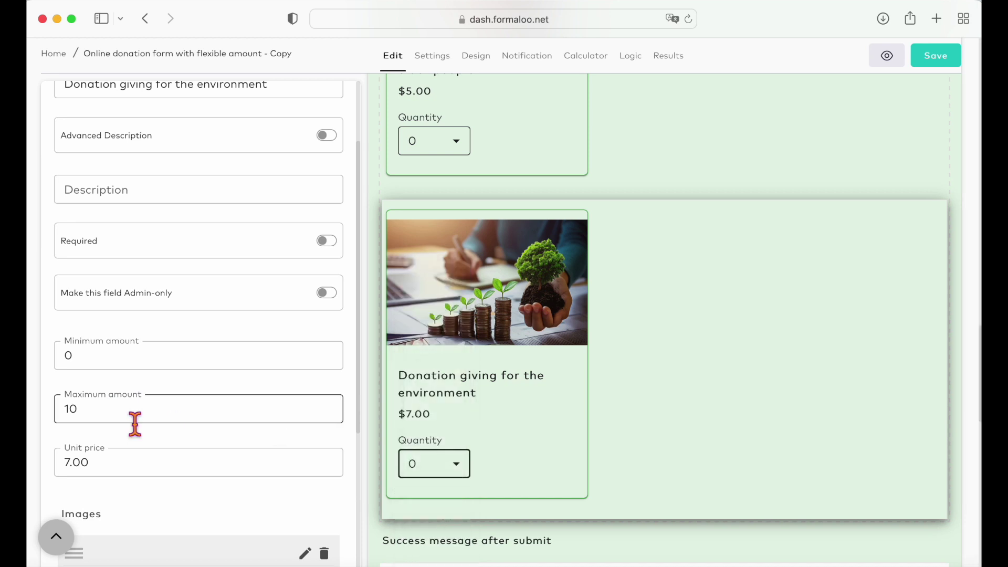
pyautogui.scroll(1, 237, 405)
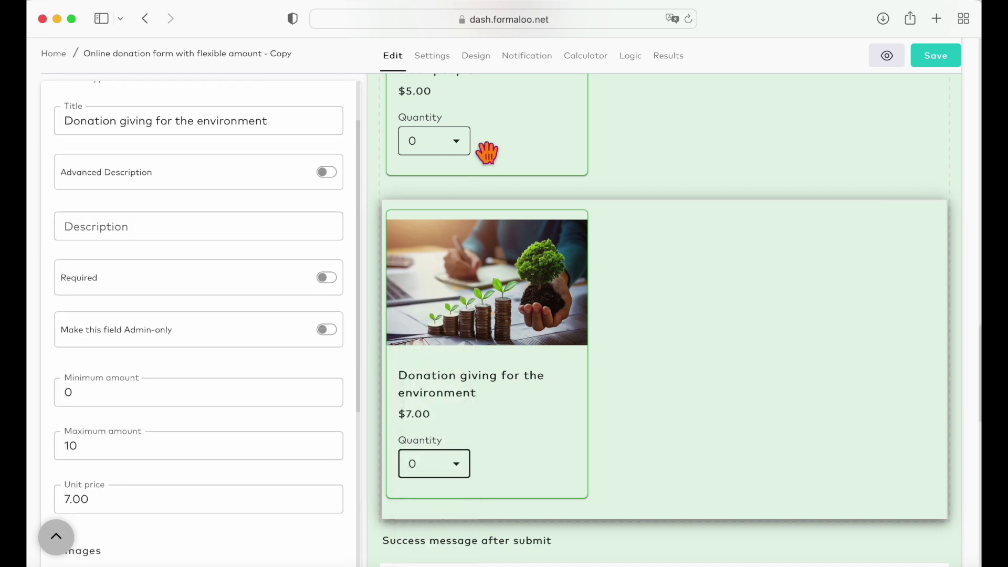
# - Turn on payment for the flexible form, expand Custom JS, and go to the template gallery
pyautogui.click(435, 59)
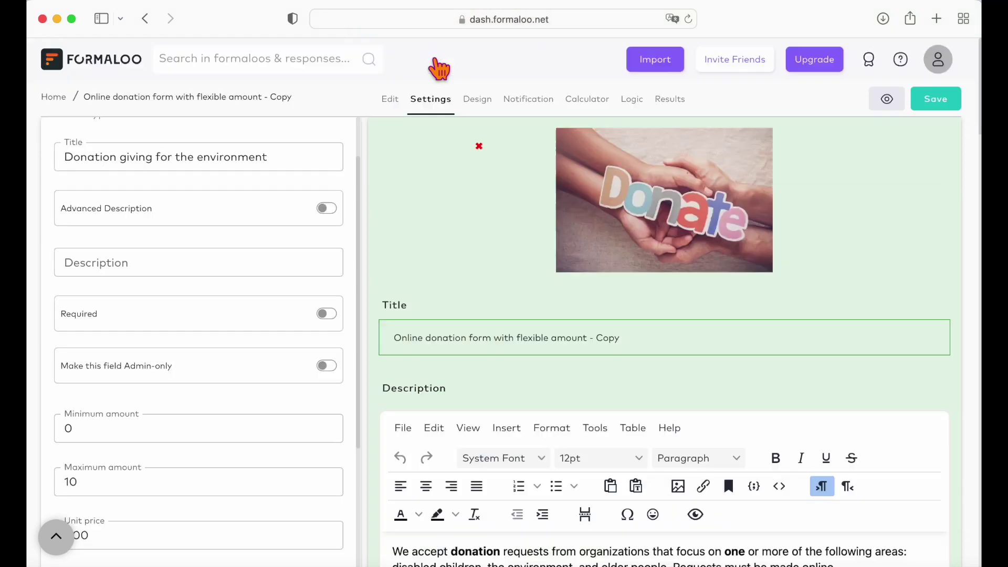
pyautogui.scroll(-5, 297, 383)
pyautogui.scroll(-9, 296, 379)
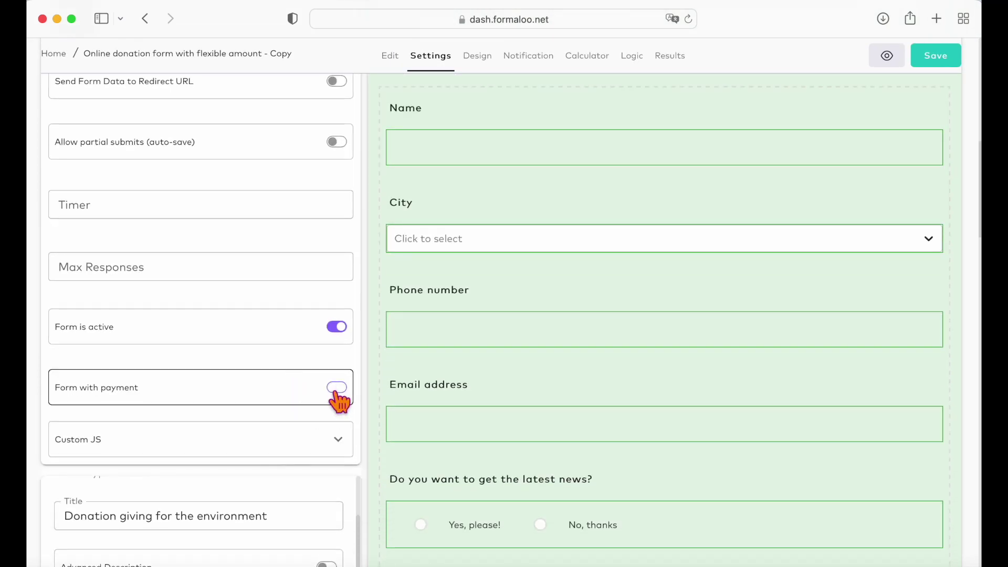
pyautogui.click(337, 391)
pyautogui.scroll(-3, 314, 419)
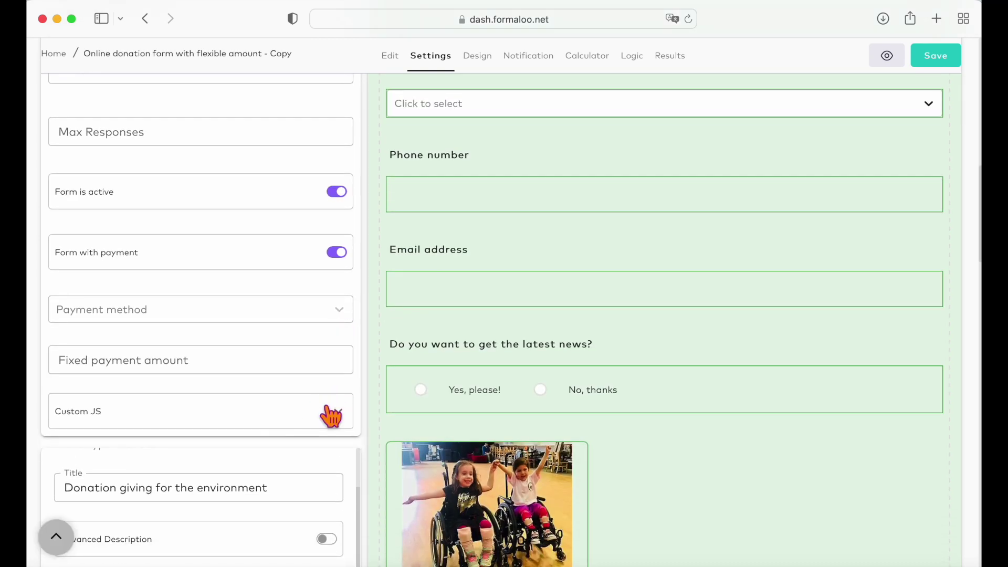
pyautogui.scroll(-1, 299, 345)
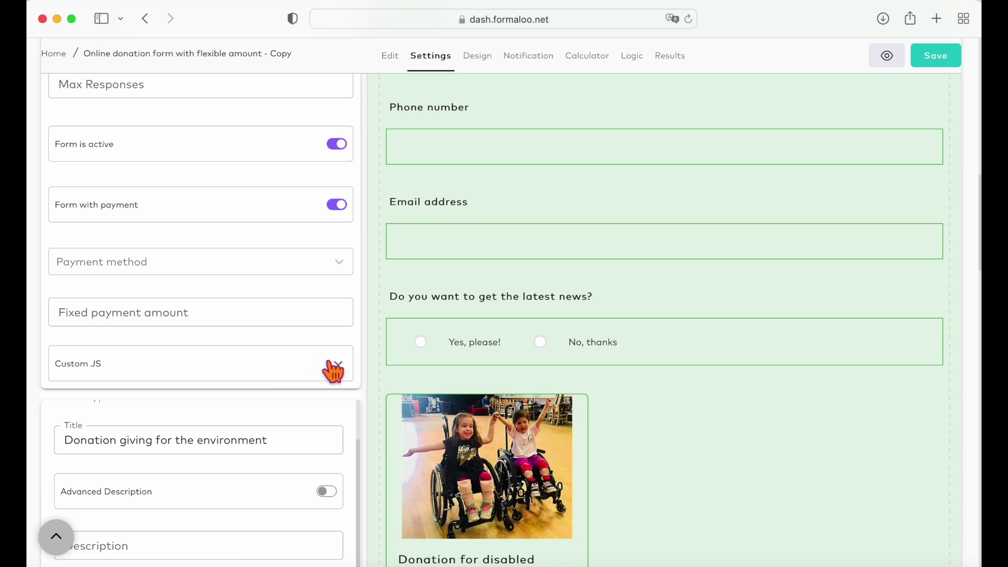
pyautogui.click(338, 369)
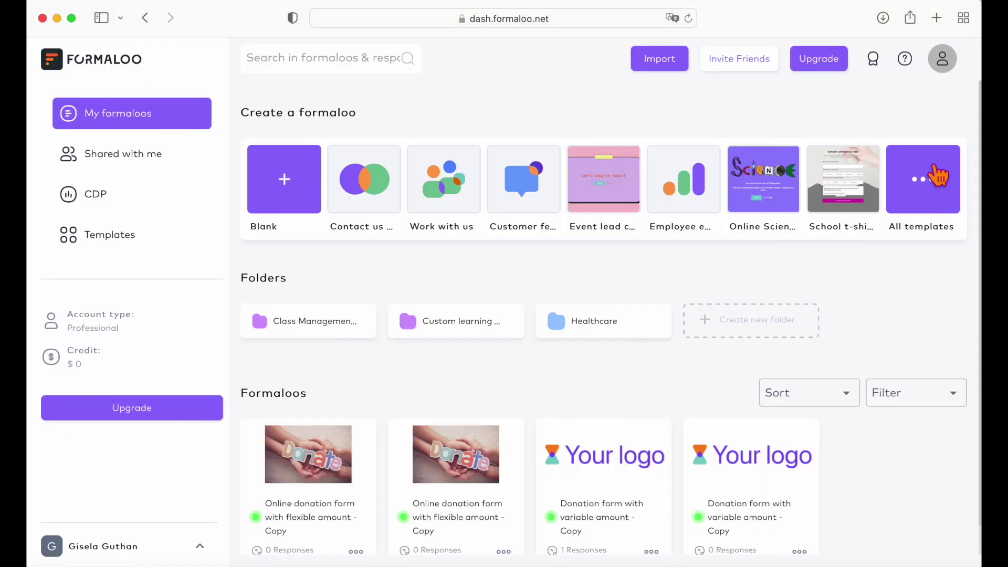
pyautogui.click(938, 178)
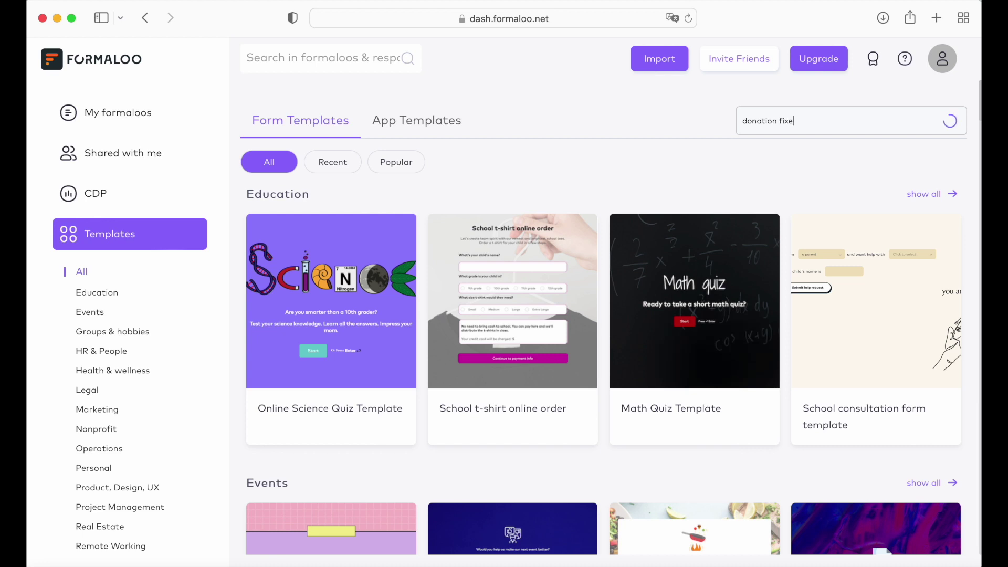
# - Edit a copy of the 'Online donation form with fixed amount' template
pyautogui.moveTo(387, 352)
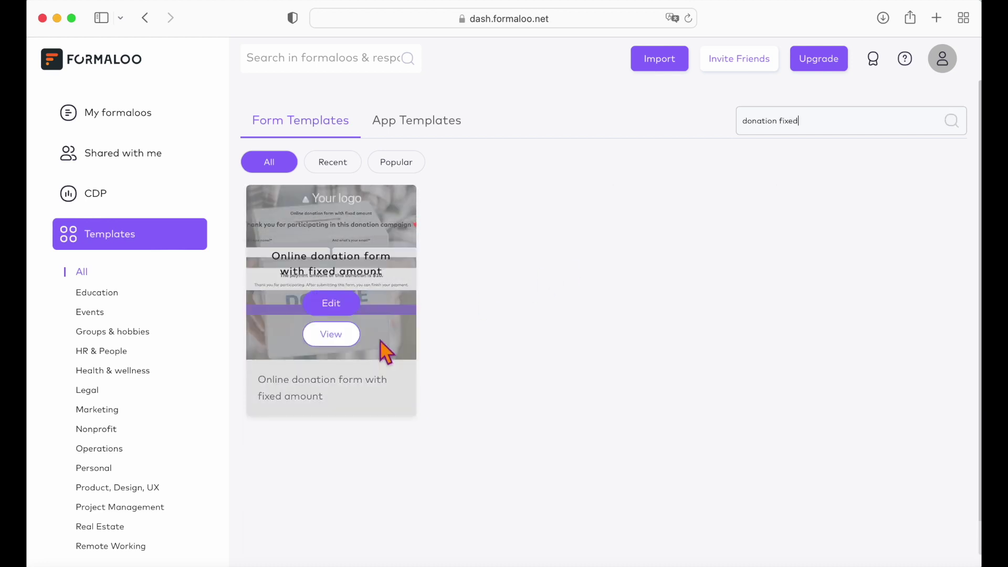
pyautogui.click(344, 302)
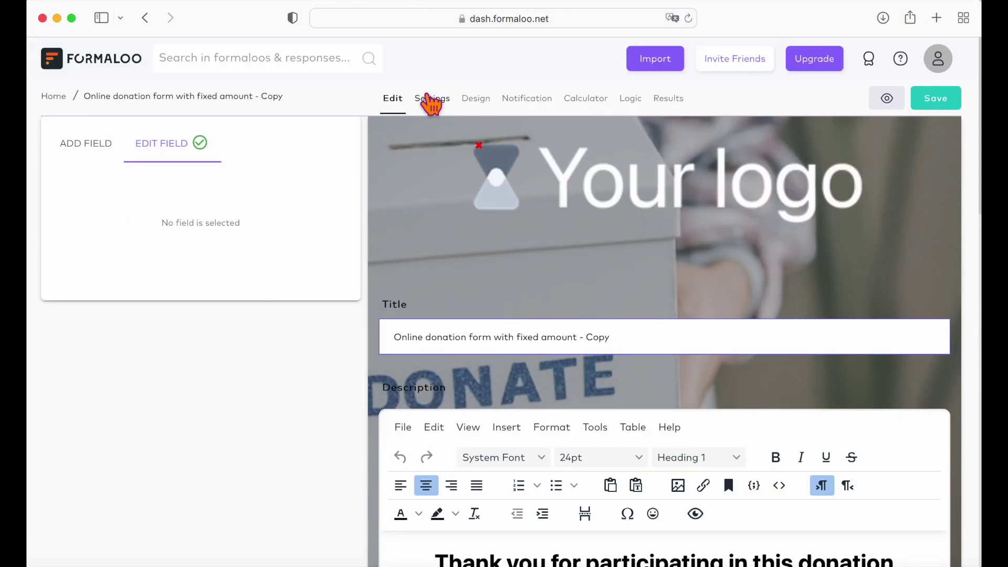
# - Turn on 'Form with payment' and set the fixed payment amount to 10
pyautogui.click(432, 99)
pyautogui.scroll(-10, 297, 374)
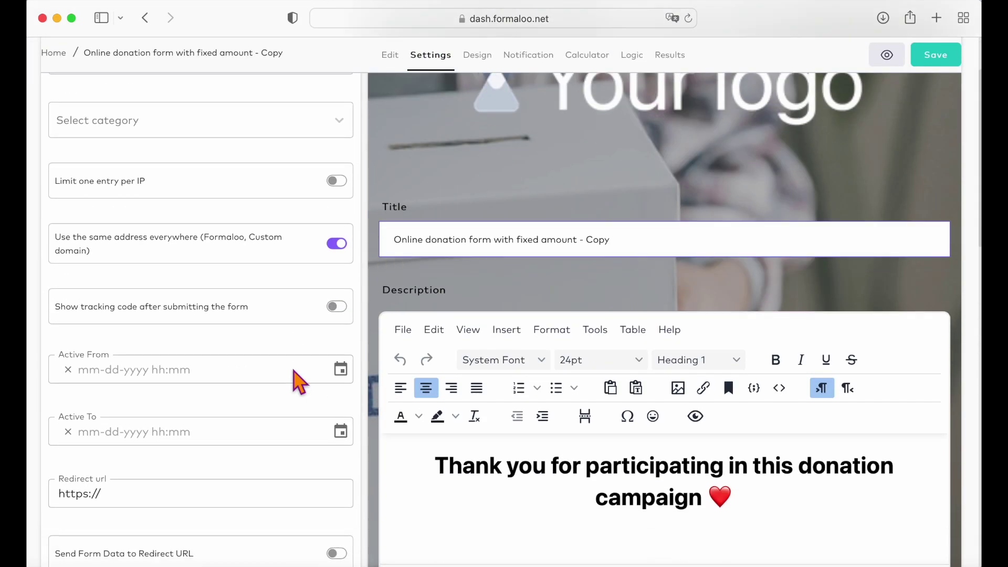
pyautogui.scroll(-5, 289, 367)
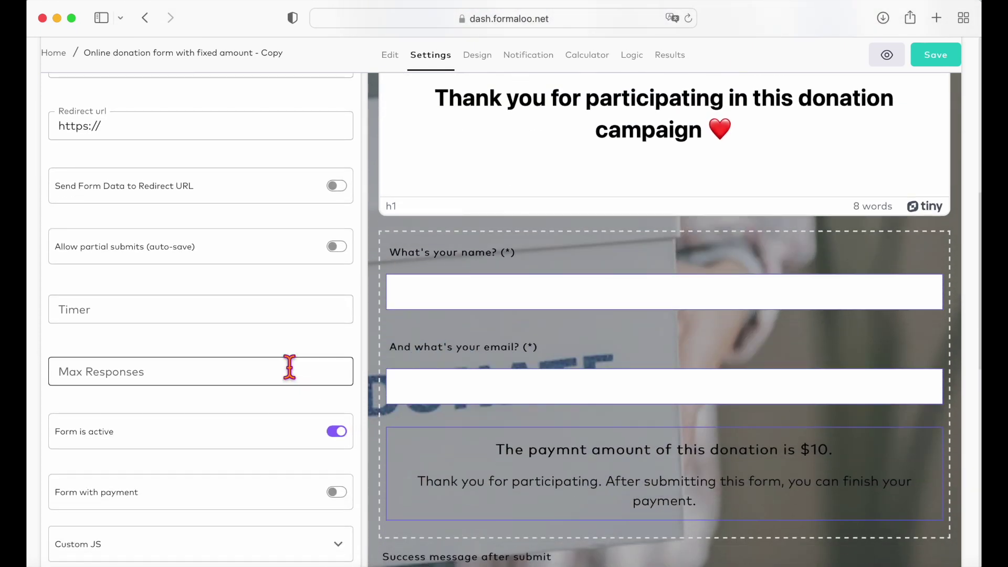
pyautogui.scroll(-4, 290, 367)
pyautogui.click(336, 382)
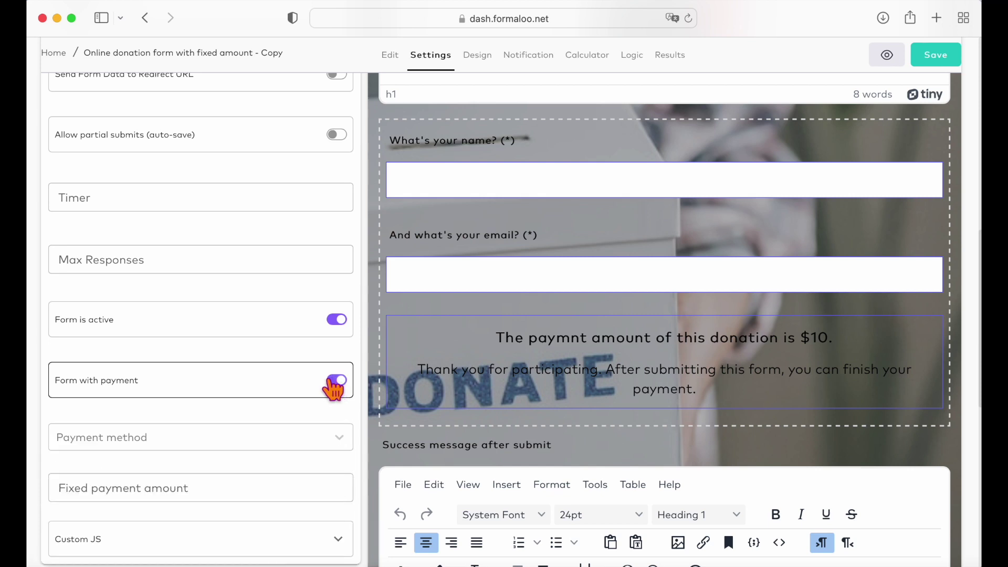
pyautogui.scroll(-4, 259, 417)
pyautogui.click(244, 389)
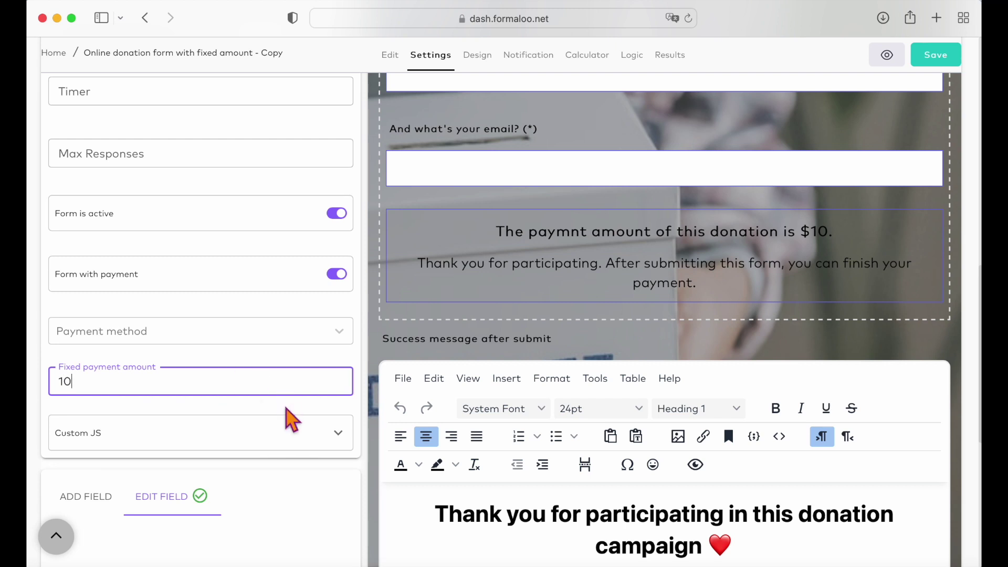
# - Scroll through the remaining settings and open the dashboard's account menu
pyautogui.scroll(-3, 293, 418)
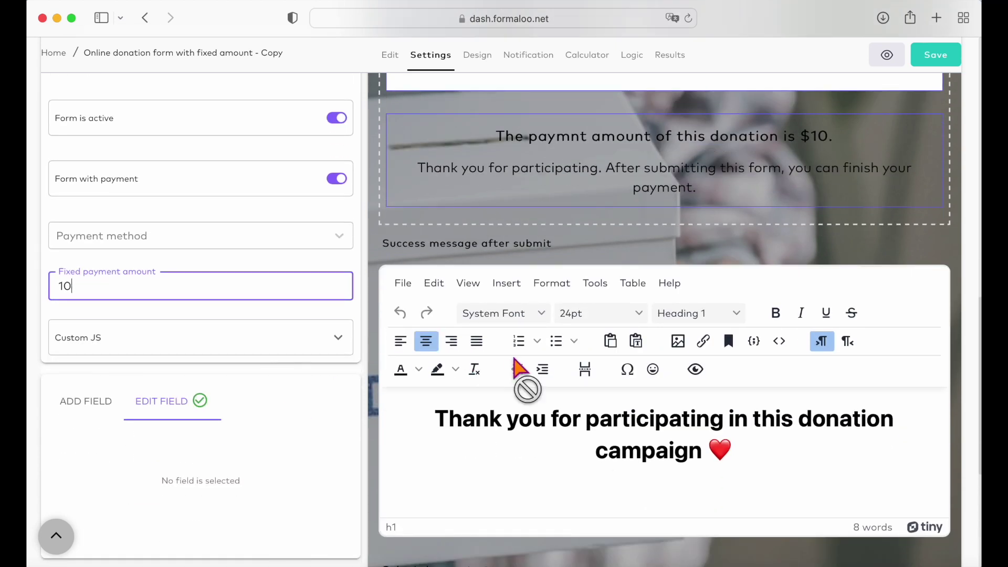
pyautogui.scroll(-2, 524, 378)
pyautogui.scroll(-5, 525, 368)
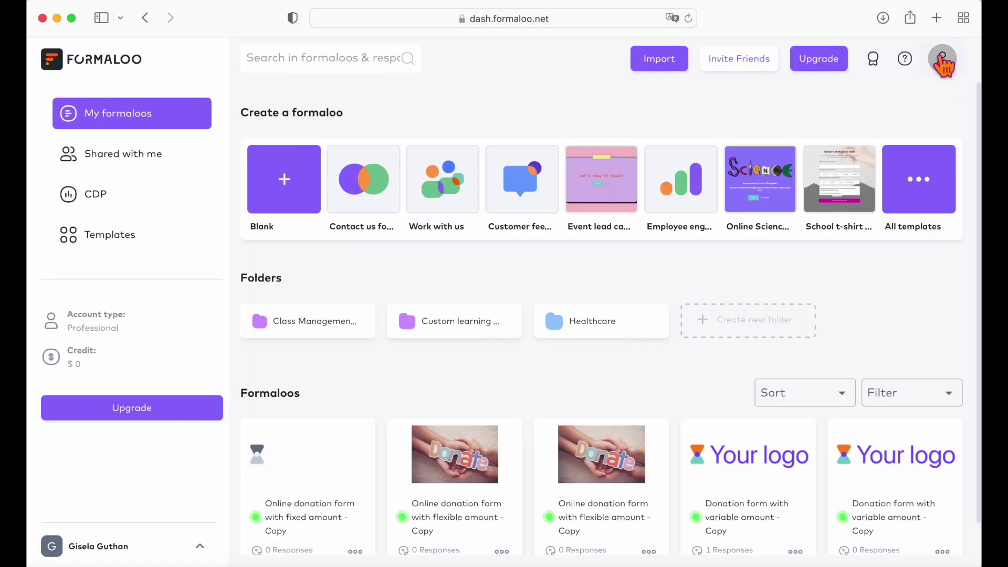
pyautogui.click(943, 60)
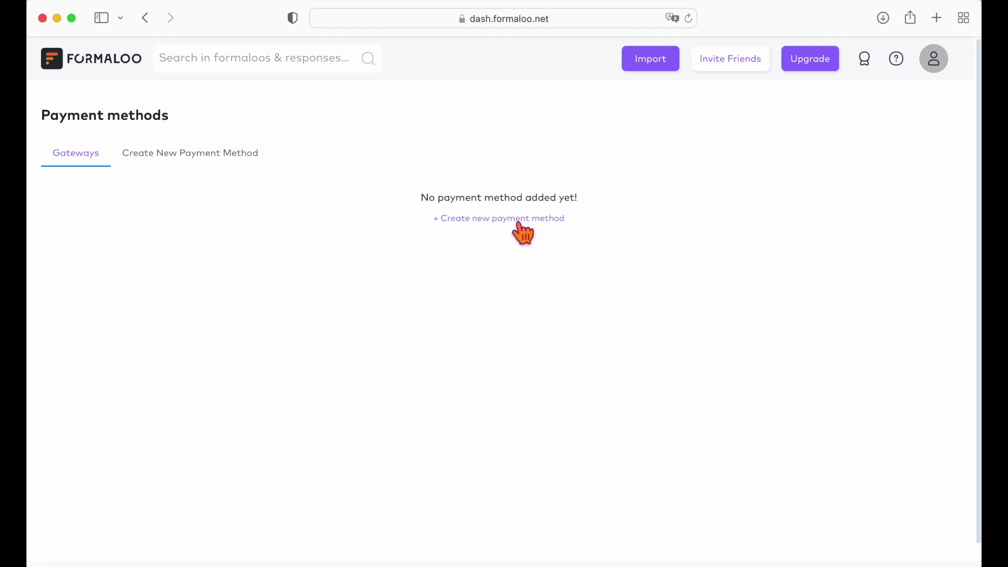
# - Save a new Stripe payment method titled 'Payment Formaloo', then go back to the My formaloos dashboard
pyautogui.click(520, 225)
pyautogui.scroll(-1, 70, 230)
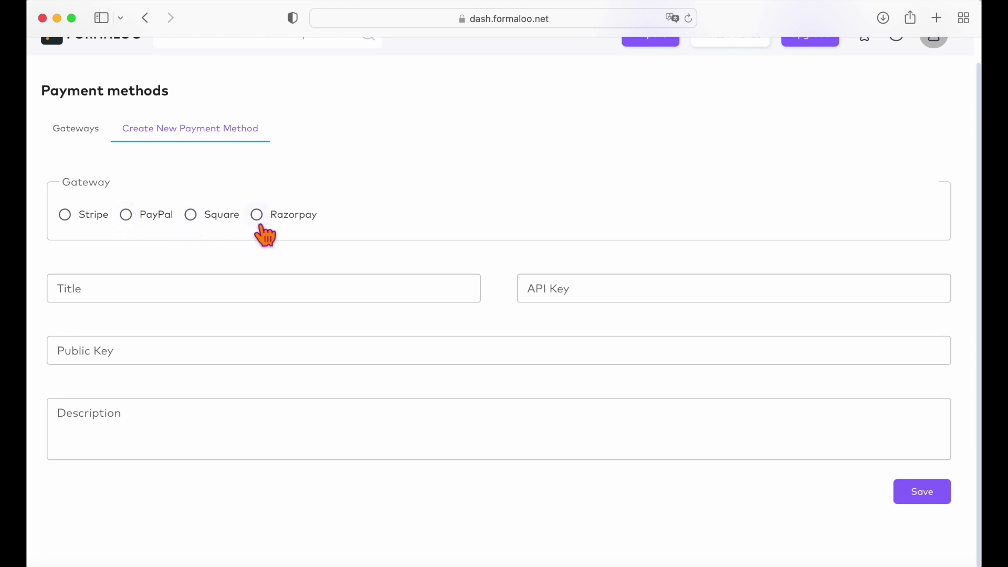
pyautogui.click(224, 300)
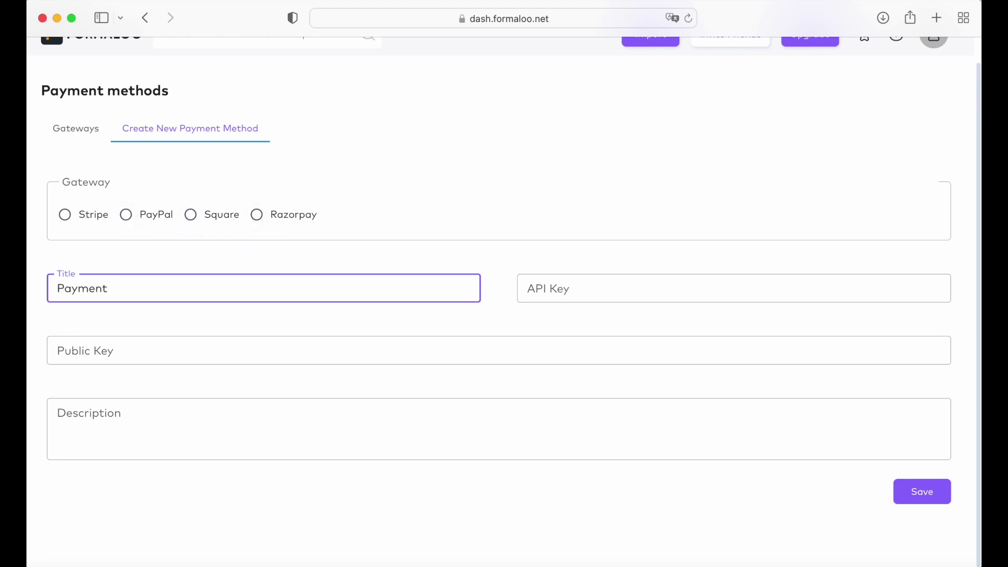
pyautogui.click(923, 492)
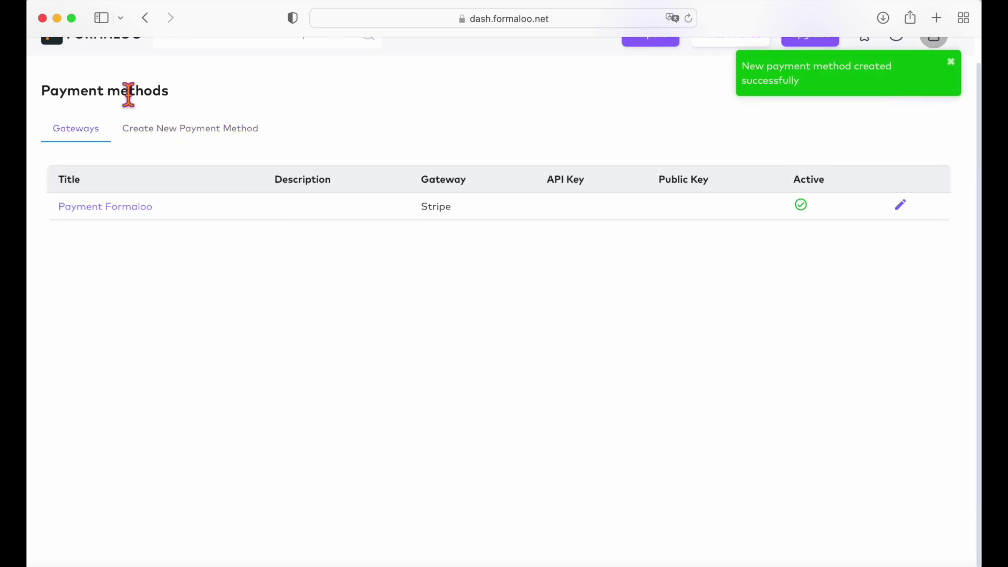
pyautogui.scroll(1, 126, 84)
pyautogui.click(121, 69)
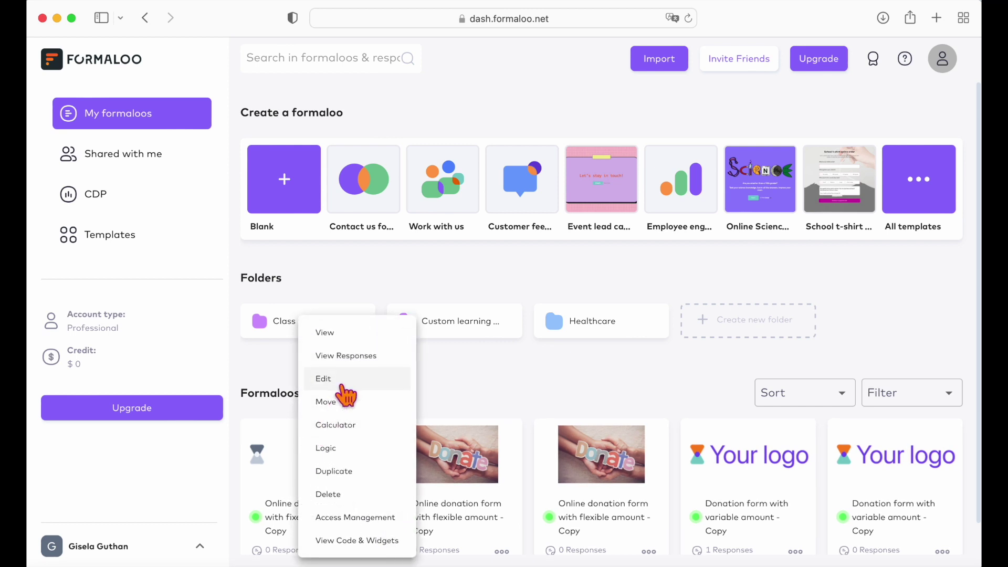
# - In the fixed-amount donation form's Settings, switch on Form with payment and choose Payment Formaloo
pyautogui.click(322, 379)
pyautogui.click(428, 99)
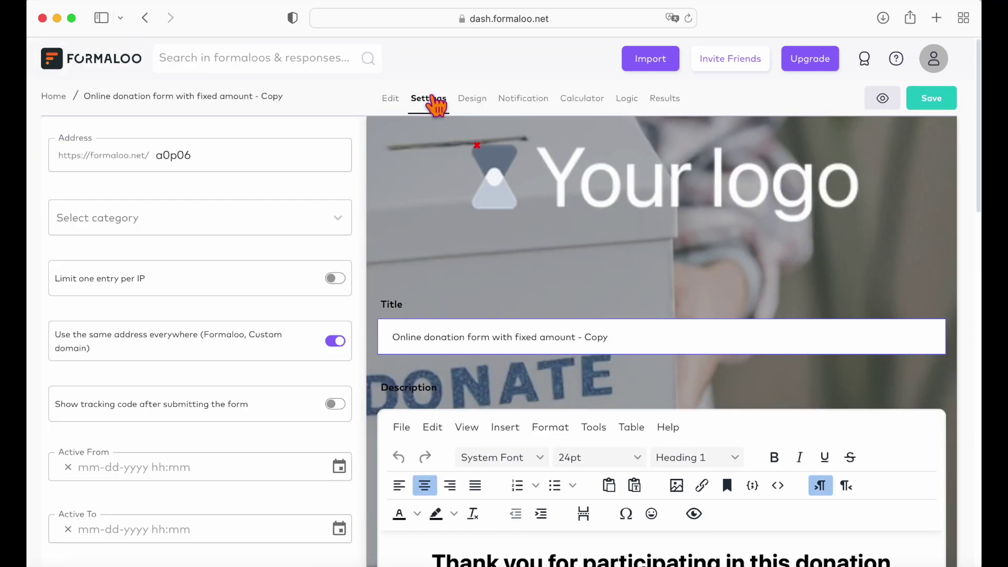
pyautogui.scroll(-5, 266, 361)
pyautogui.scroll(-6, 266, 360)
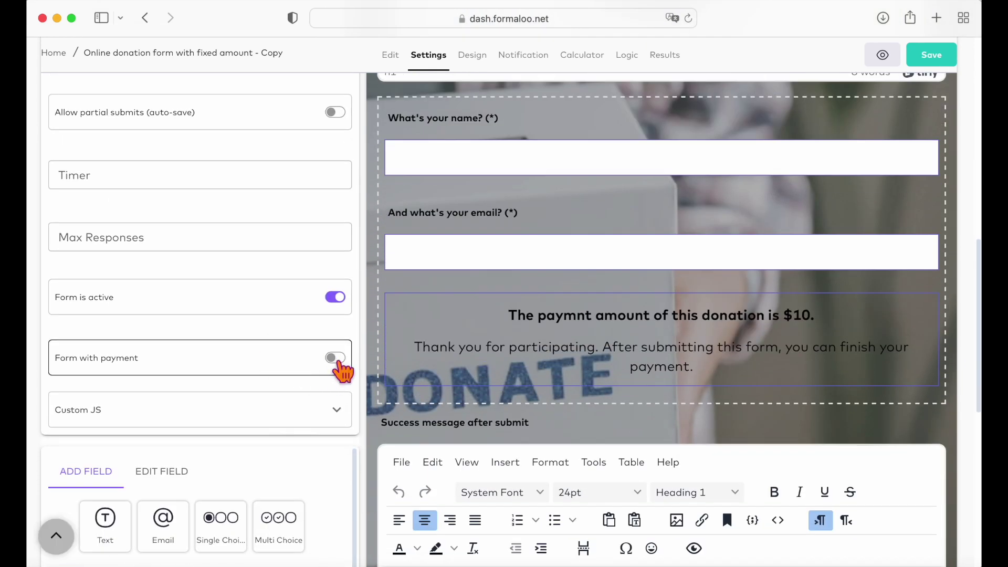
pyautogui.click(336, 359)
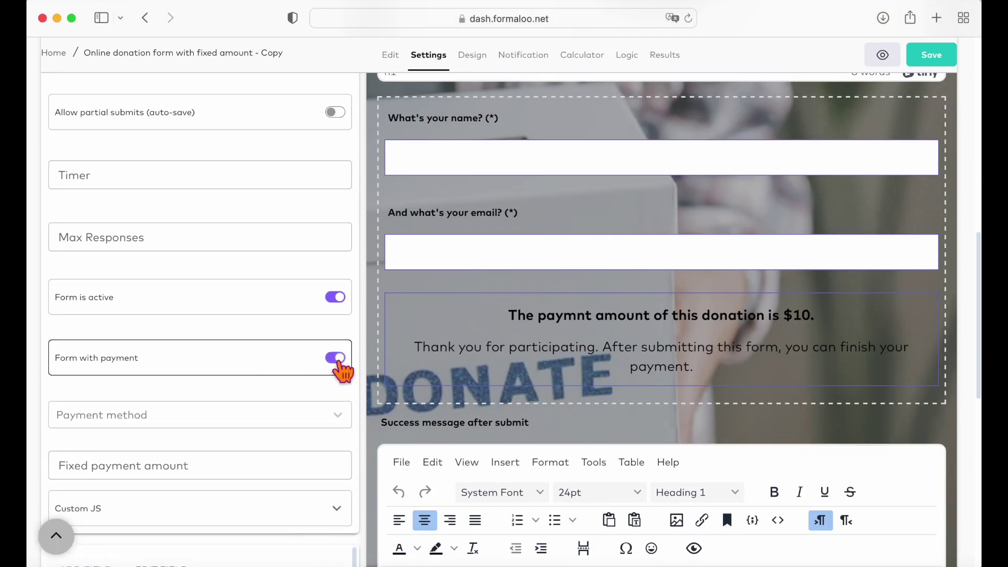
pyautogui.scroll(-2, 343, 370)
pyautogui.click(344, 348)
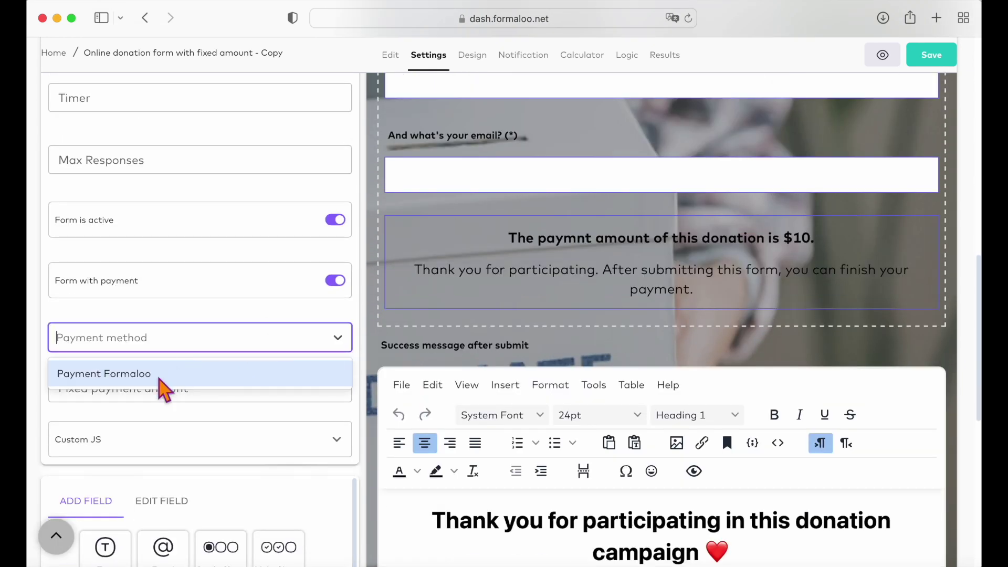
pyautogui.click(147, 379)
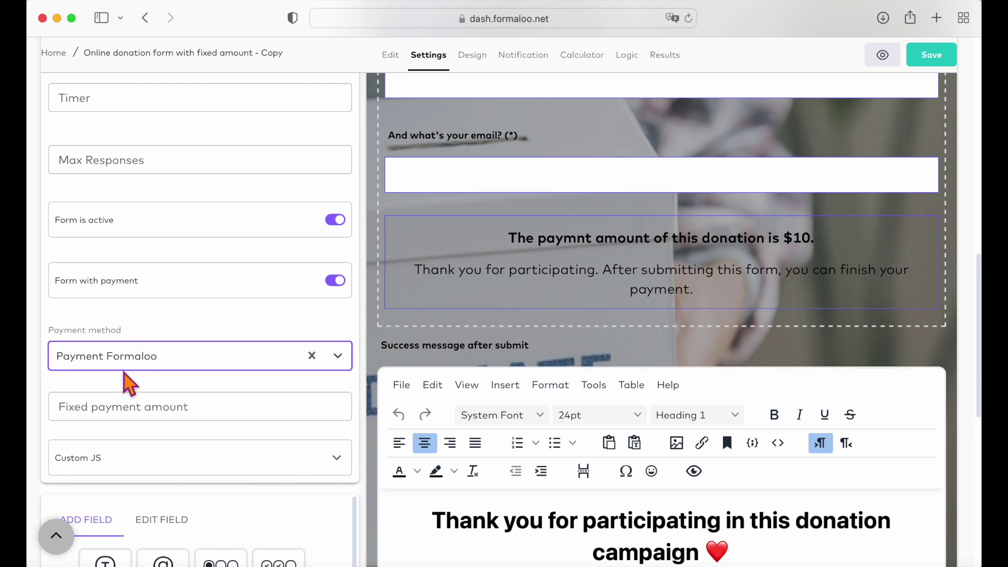
pyautogui.scroll(-4, 204, 360)
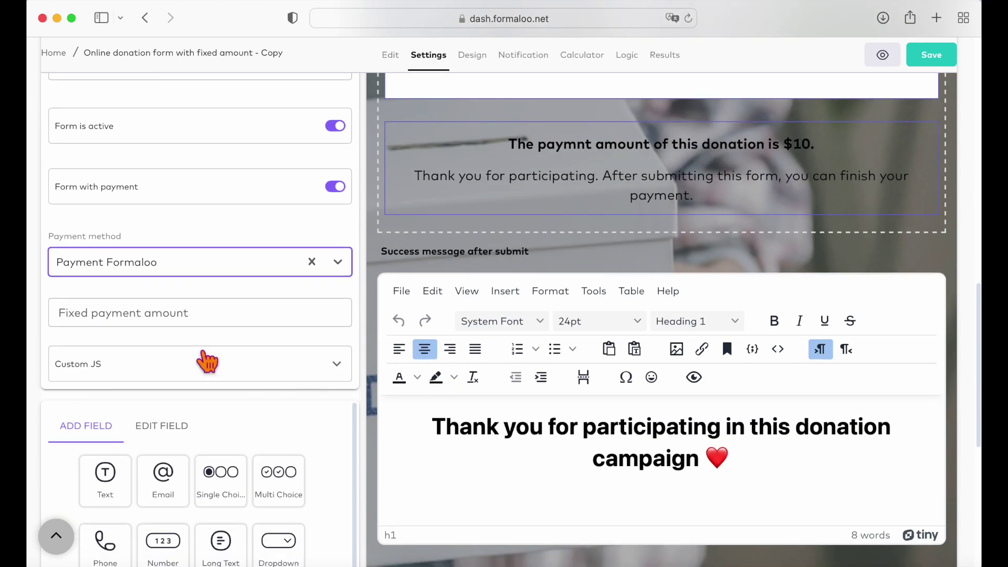
pyautogui.scroll(5, 215, 360)
pyautogui.scroll(5, 208, 361)
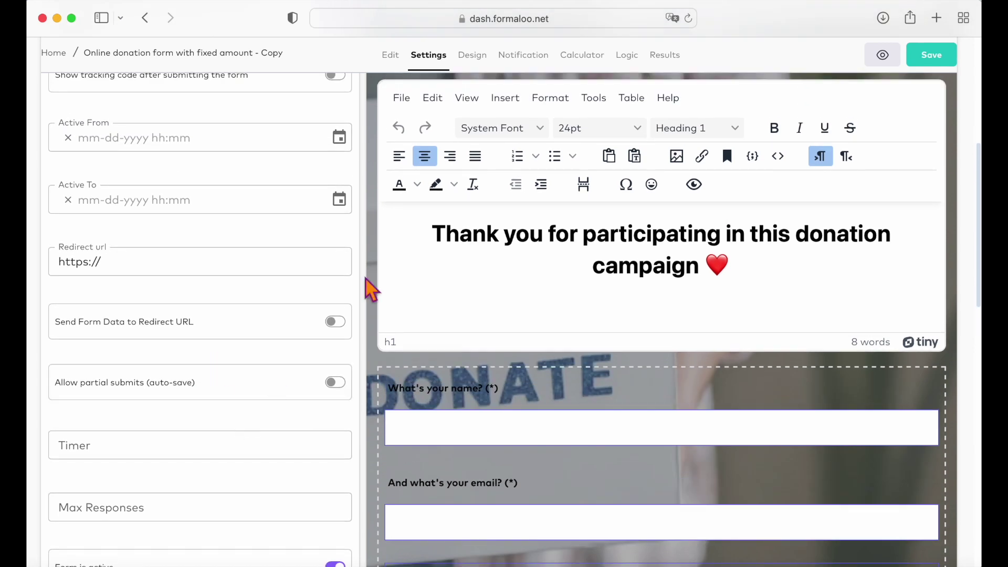
# - Preview the fixed-amount donation form's public page in a new browser tab
pyautogui.click(876, 56)
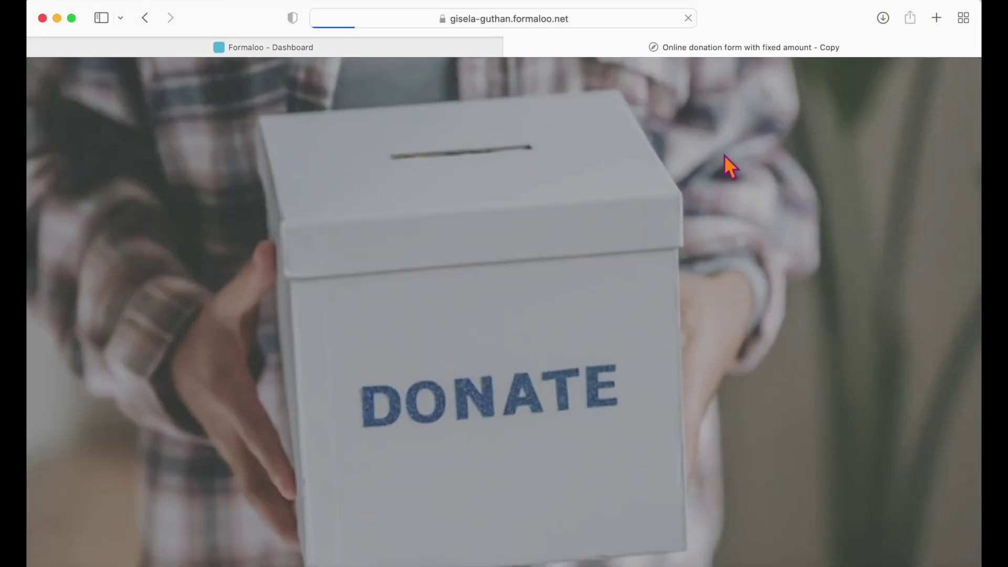